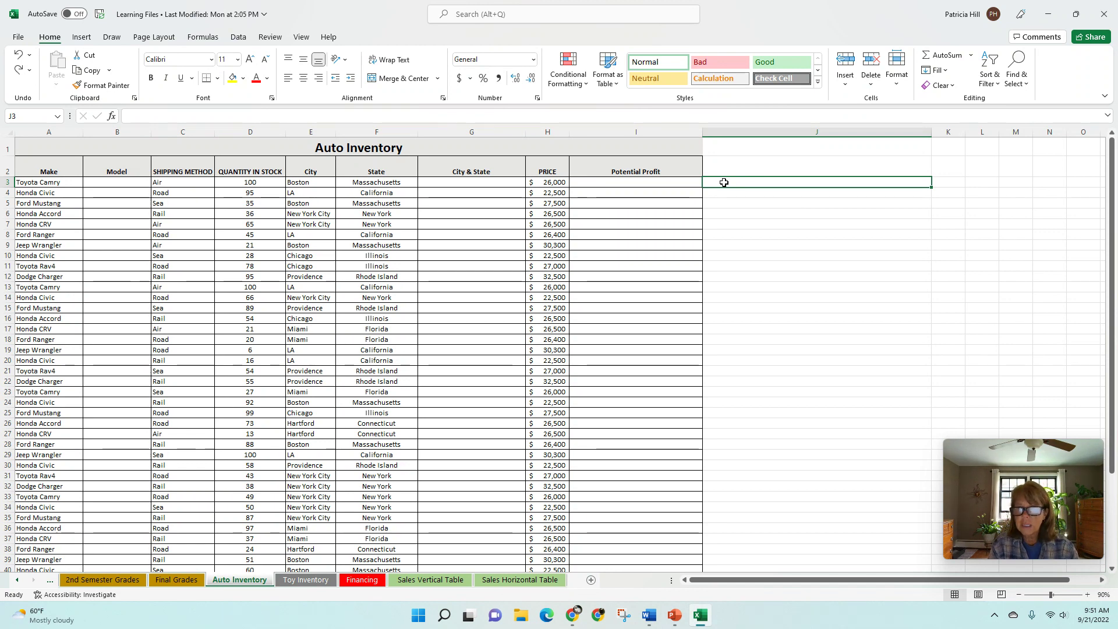
Step: Enter June in cell J3, autofill the months down to J18, and clear the filled range
text(Ju)
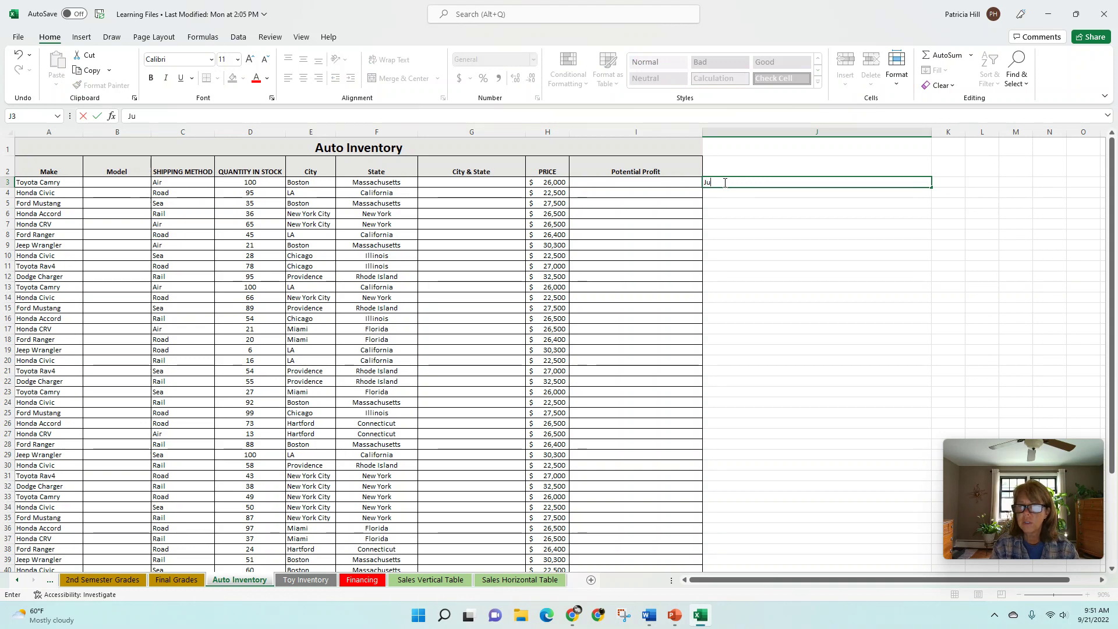
text(ne)
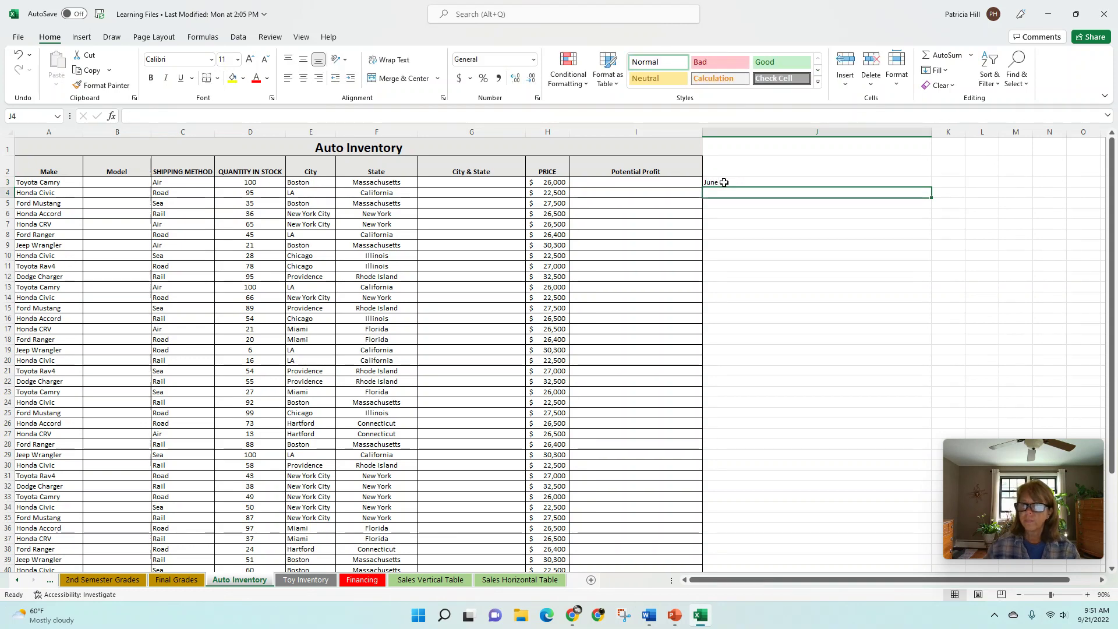
click(724, 182)
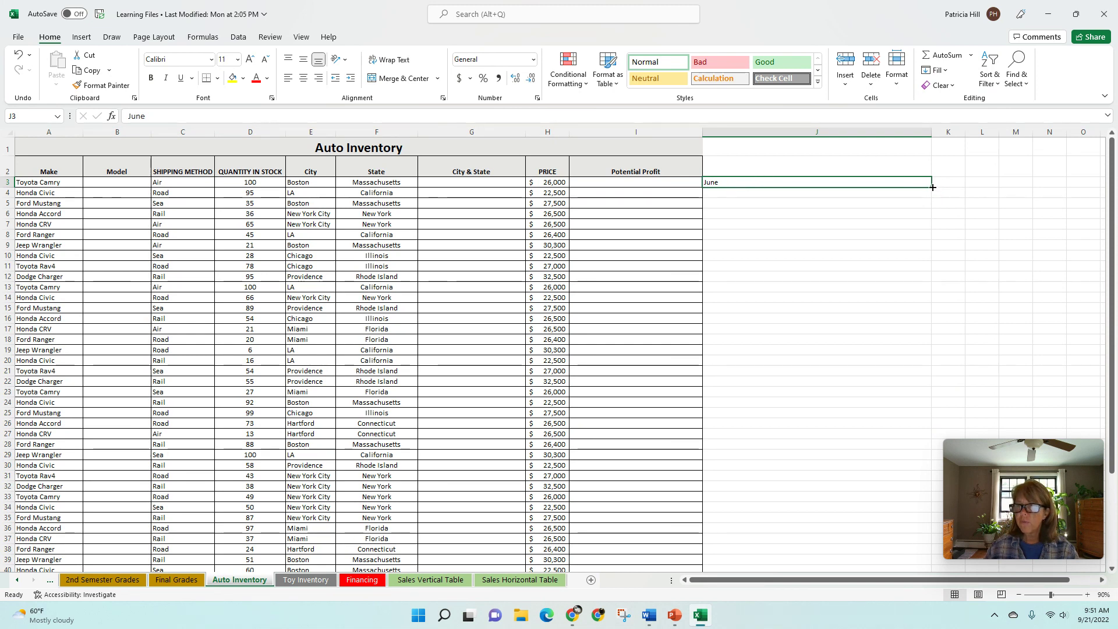
drag(933, 187, 910, 346)
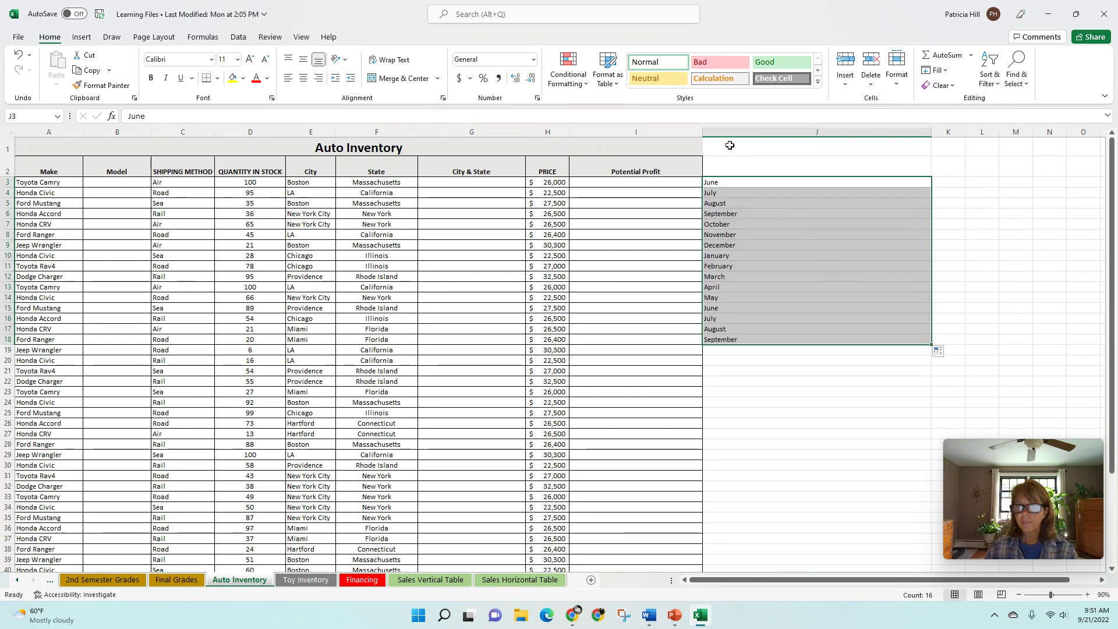
key(Delete)
Step: Enter Saturday in cell J3, autofill the weekdays down to J14, and clear the filled range
click(738, 182)
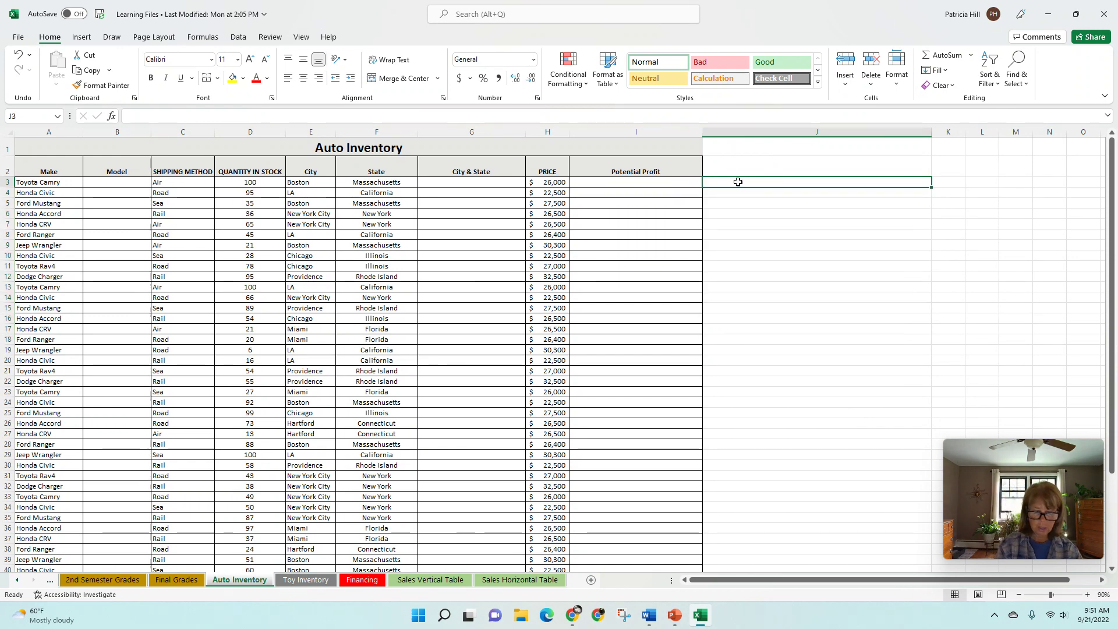
text(Satu)
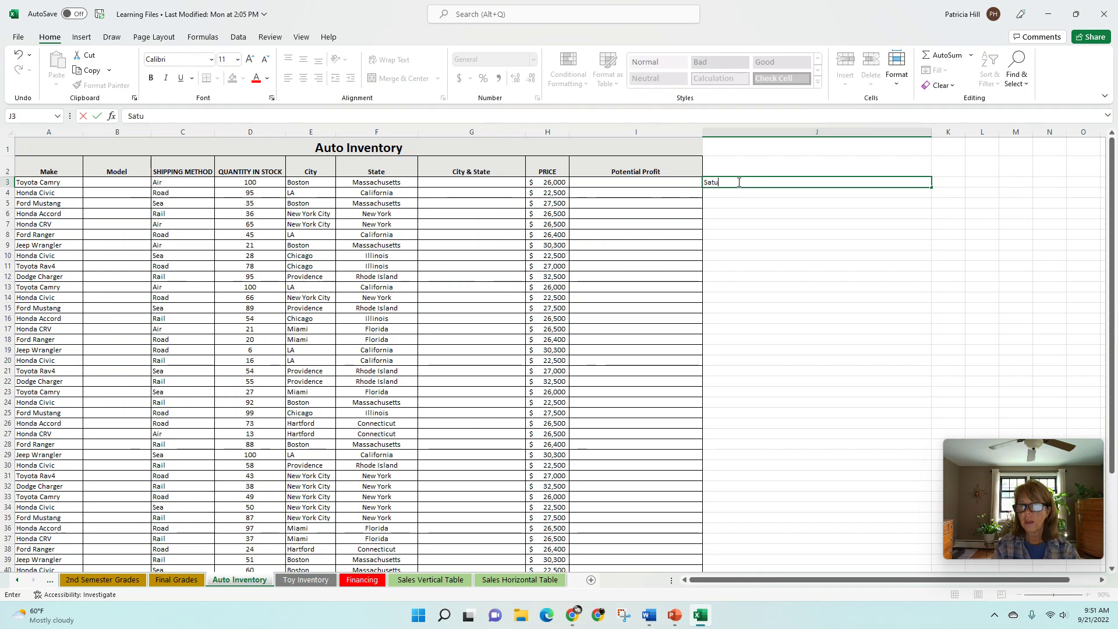
text(rday)
key(Return)
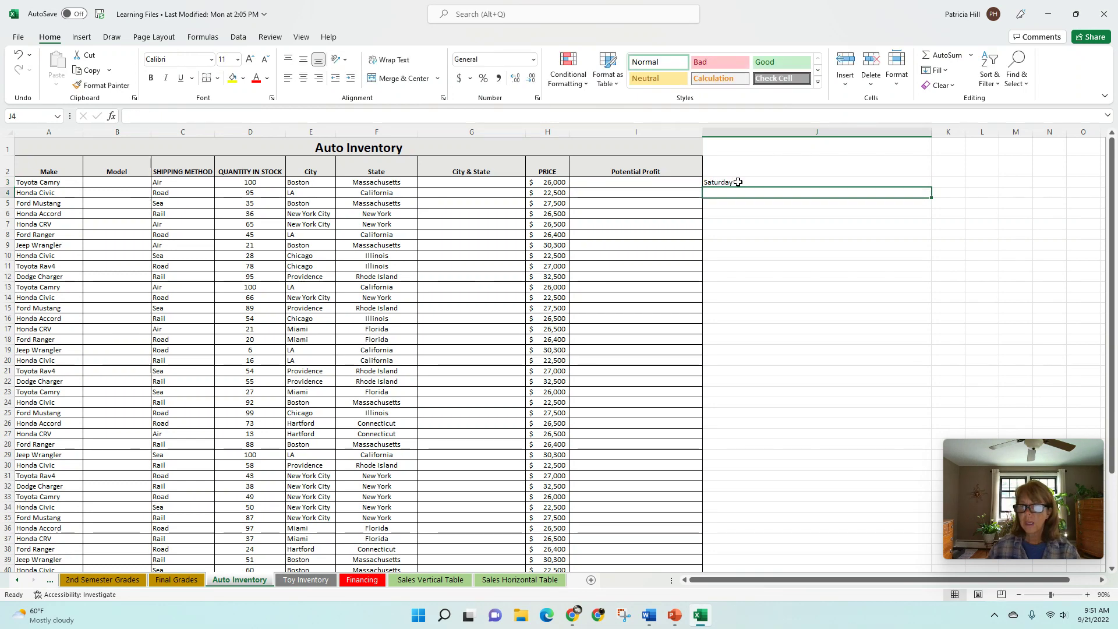
click(739, 182)
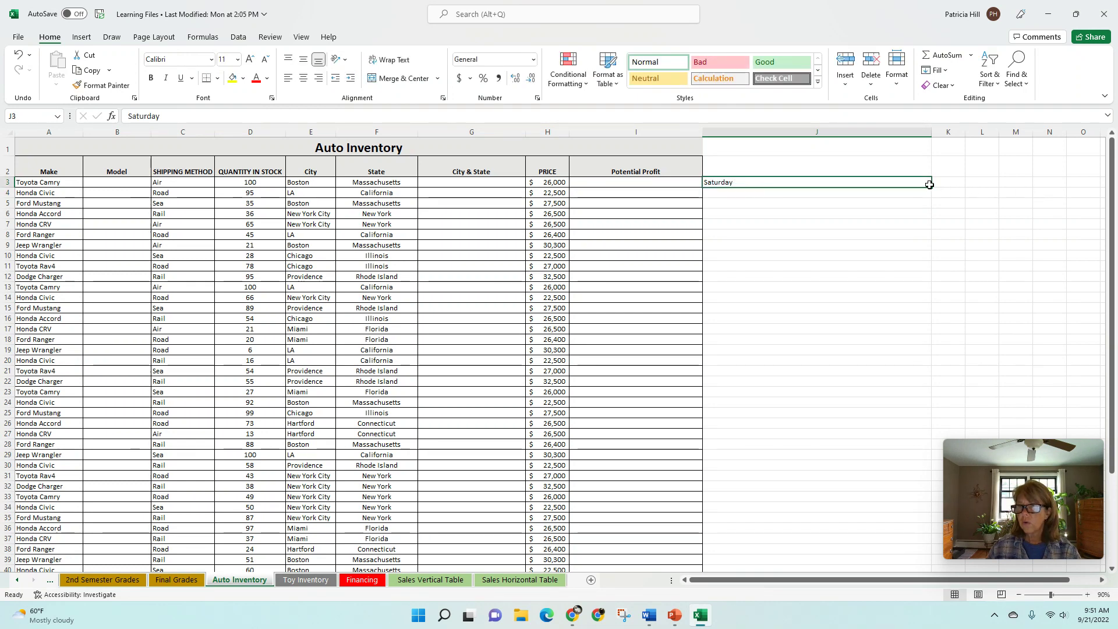
drag(929, 185, 900, 303)
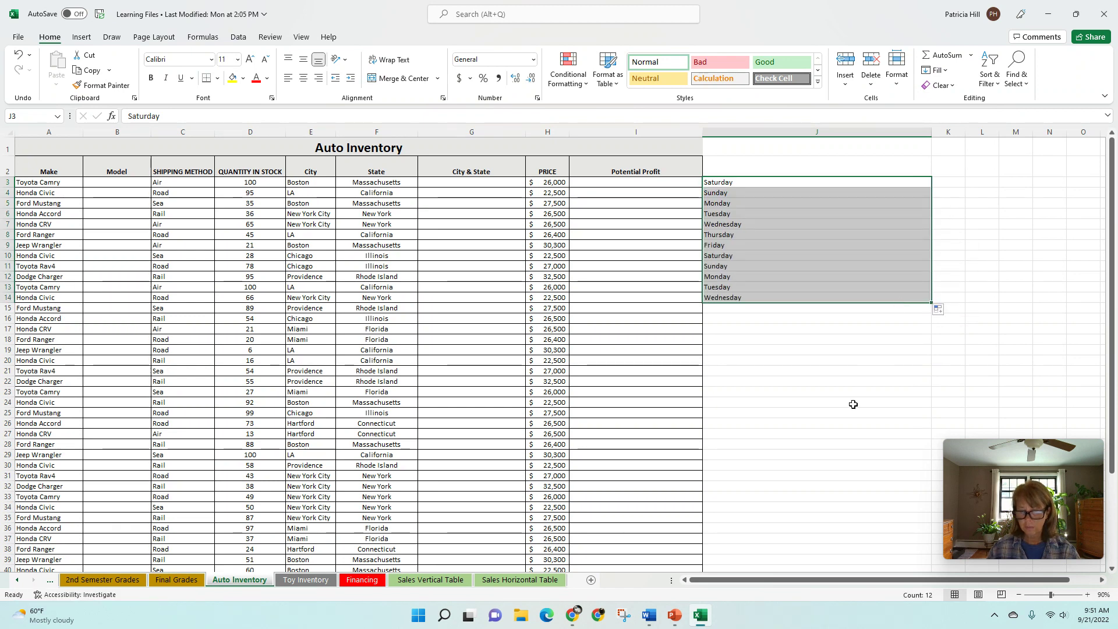
key(Delete)
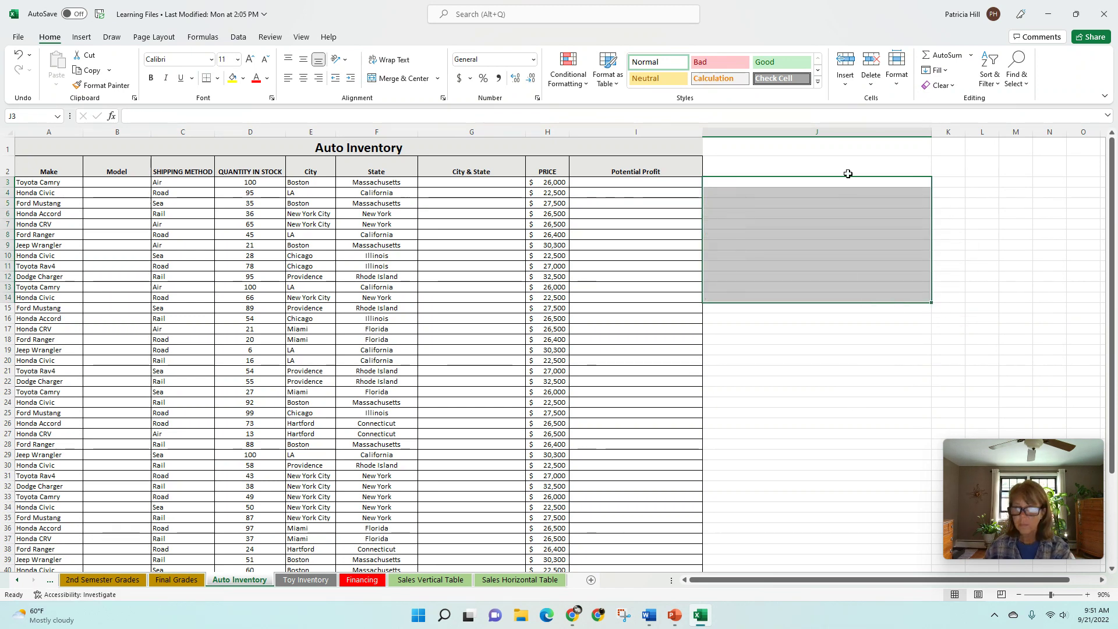
Step: Enter the date May 26, 2022 in cell J3, autofill consecutive dates down to J19, and clear them
click(760, 181)
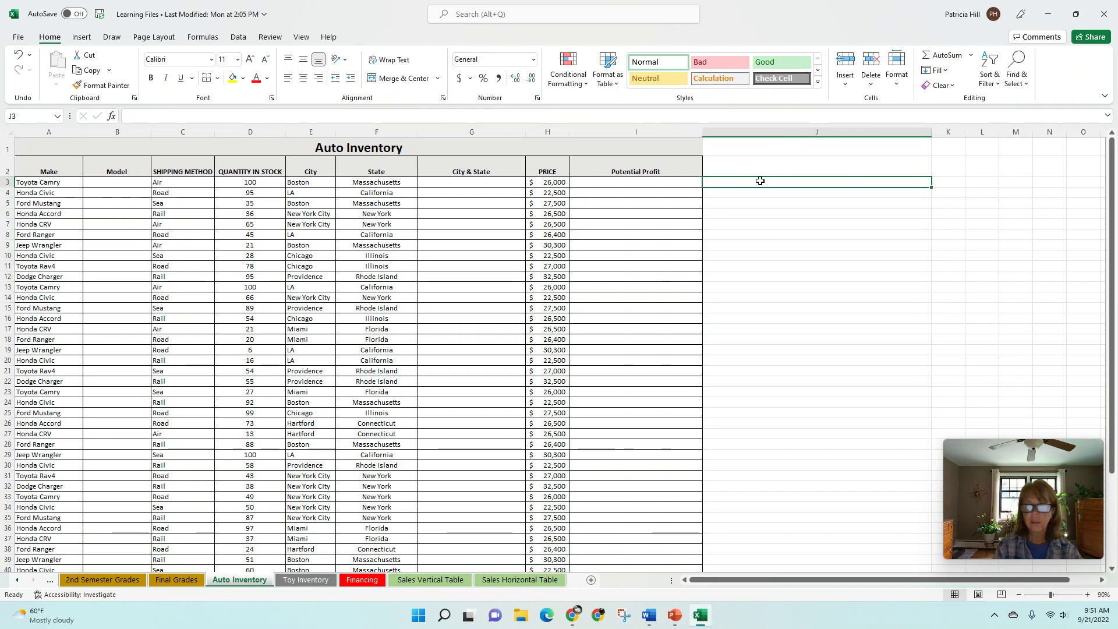
text(May 2)
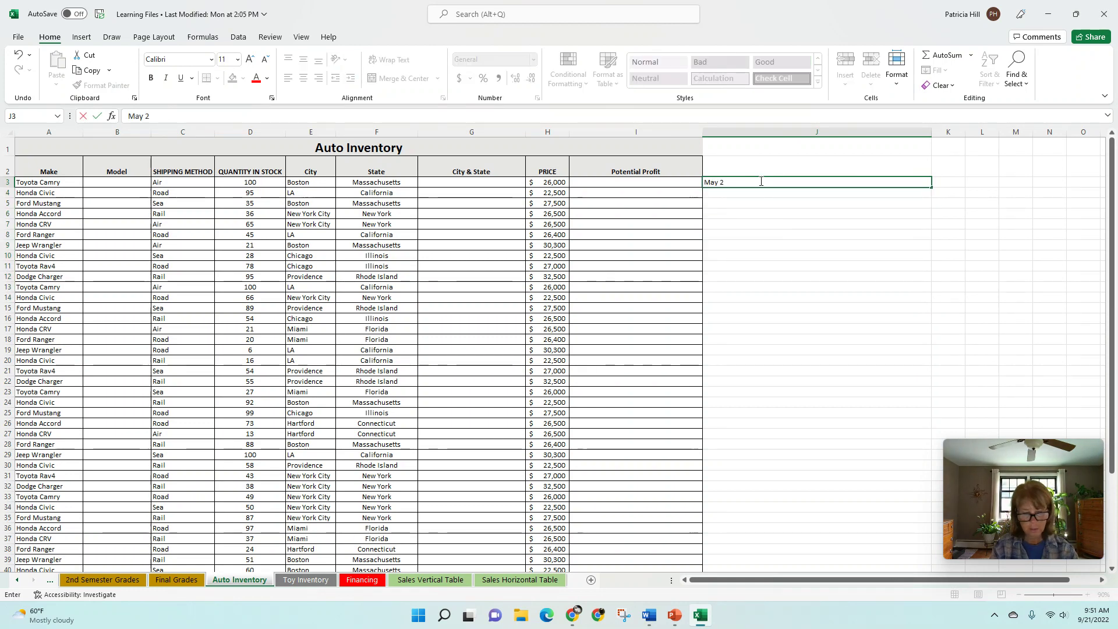
text(6, 2022)
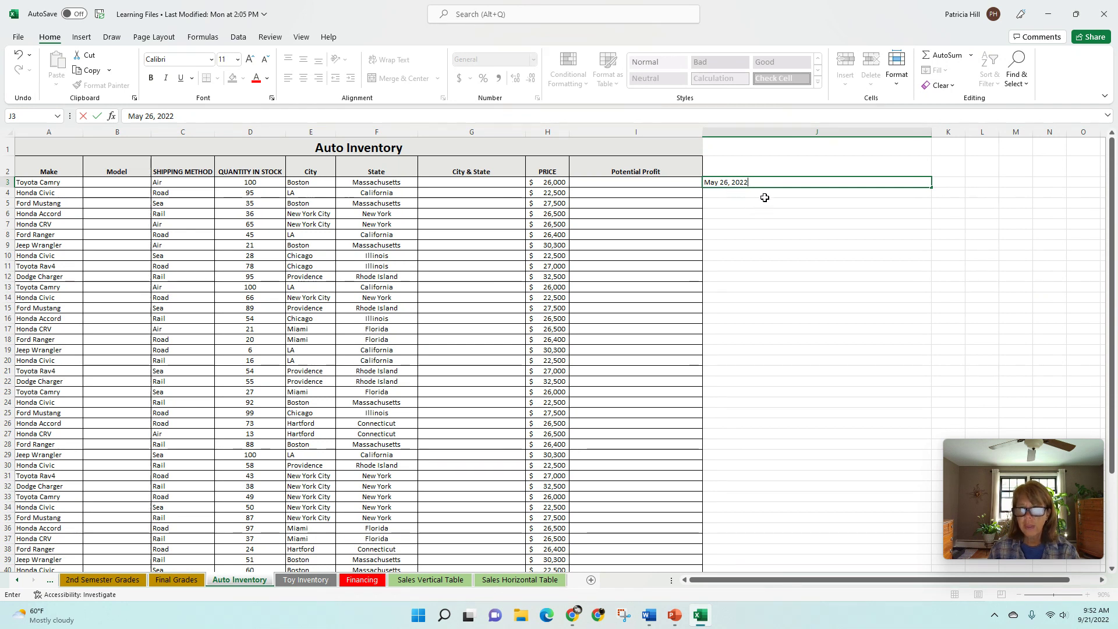
key(Return)
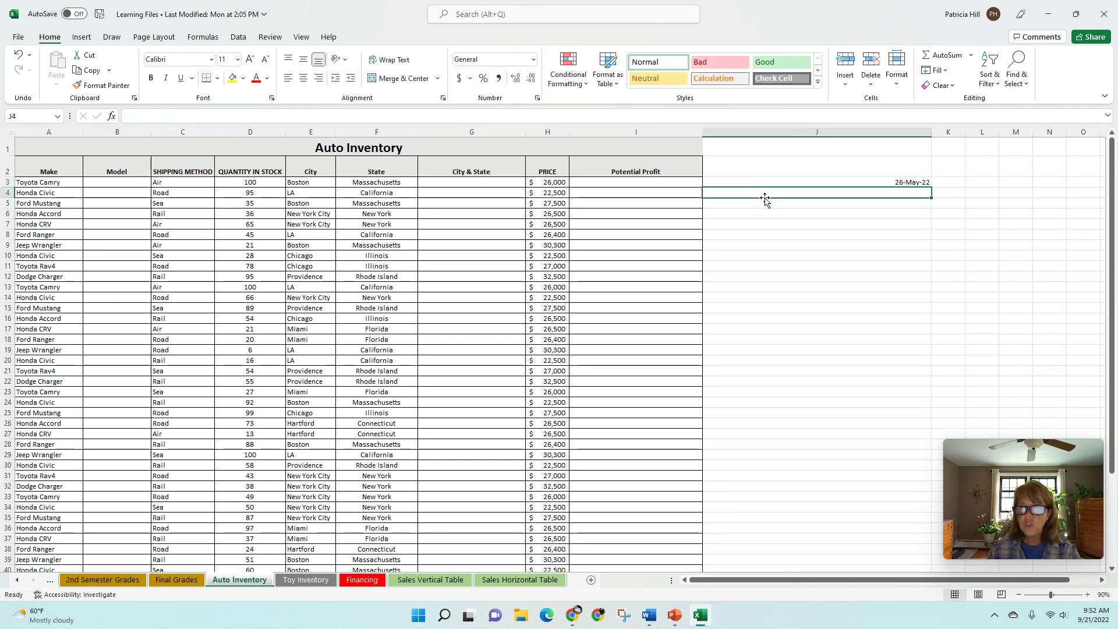
click(765, 181)
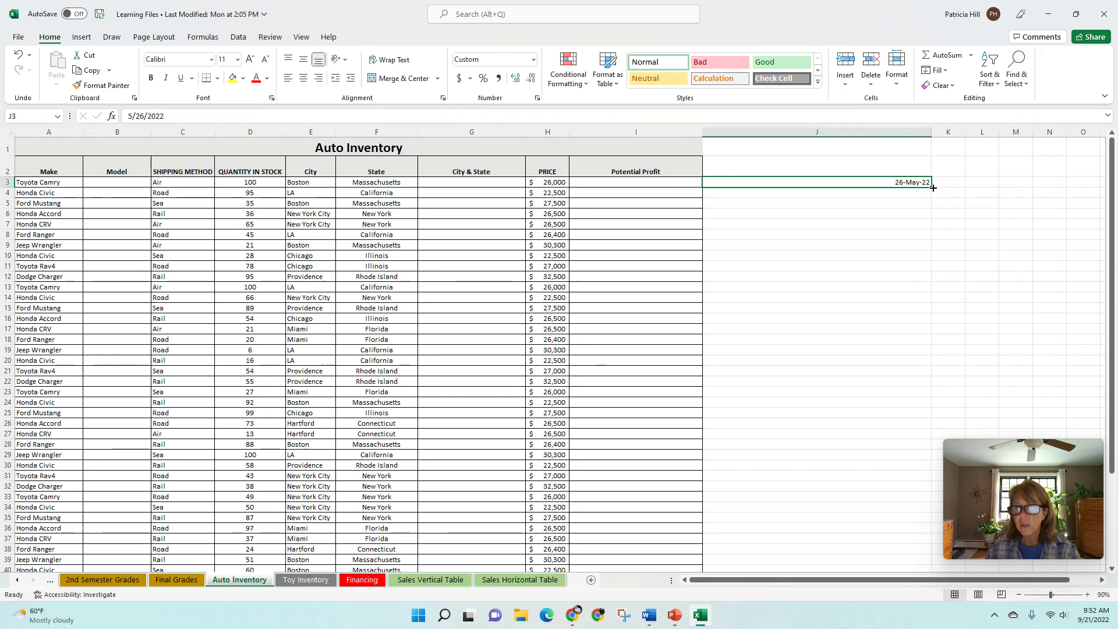
drag(933, 188, 924, 361)
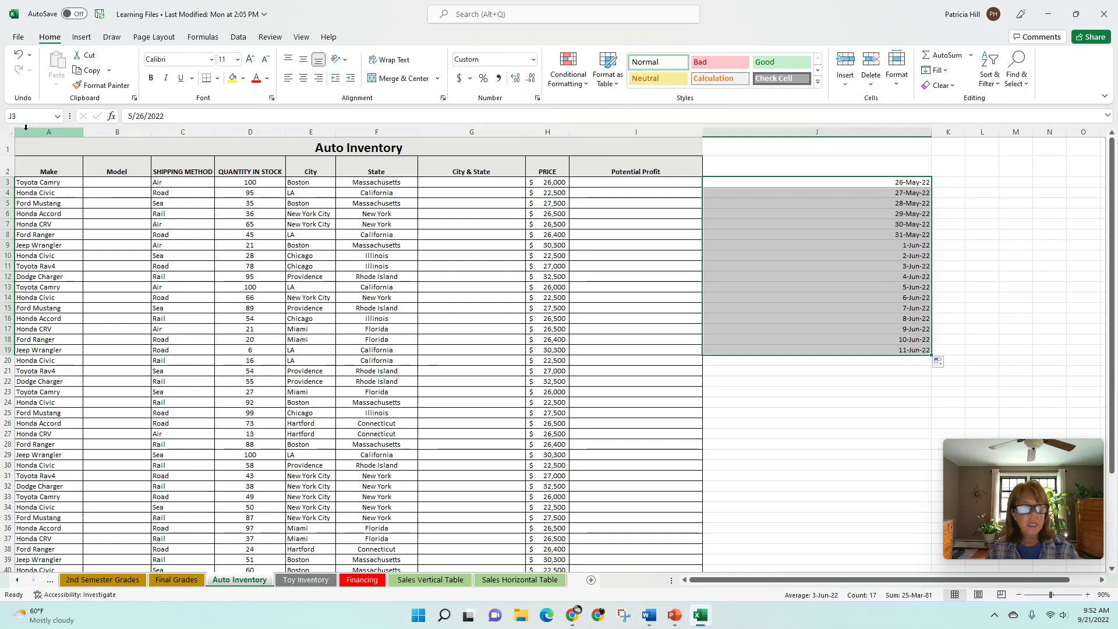
key(Delete)
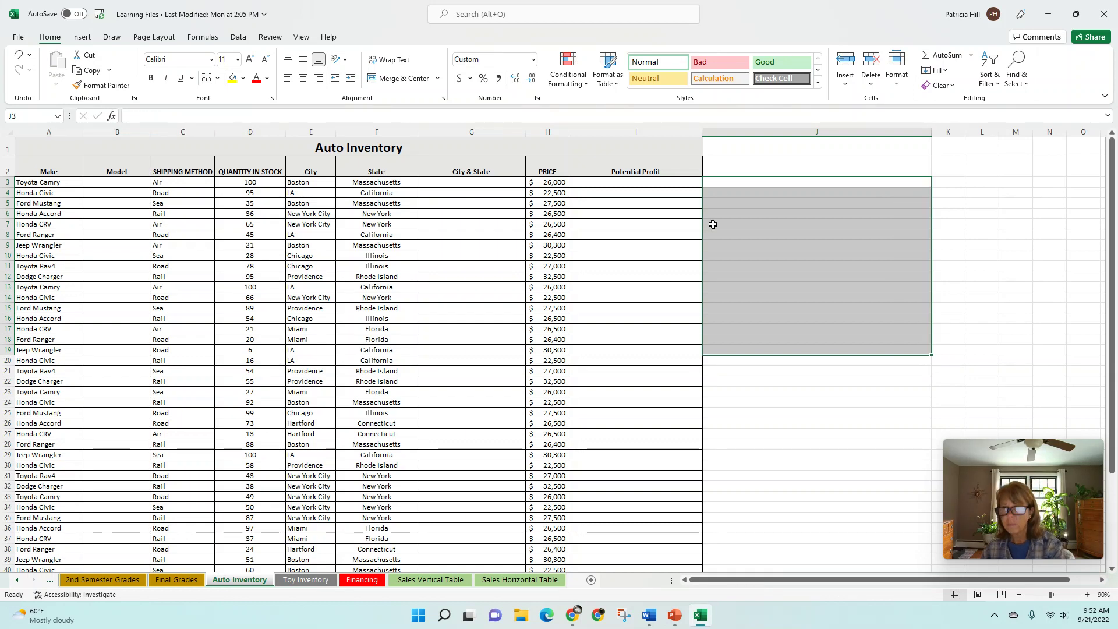
Step: Enter May 26 2022 without a comma in cell J3, autofill down to J24, and clear the filled range
click(857, 182)
text(Ma)
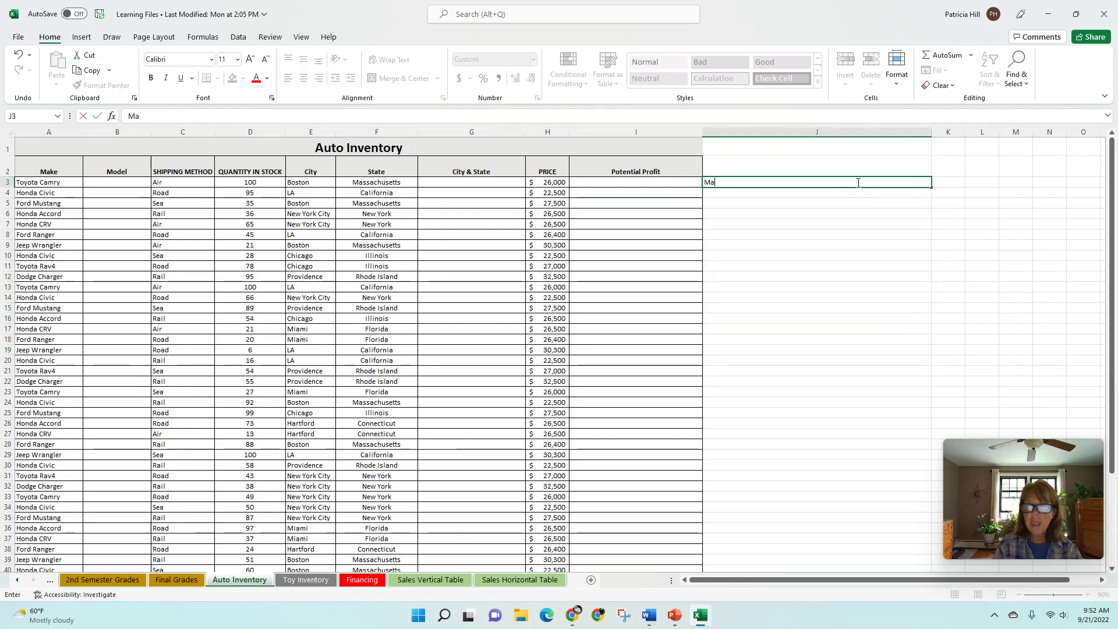
text(y 2)
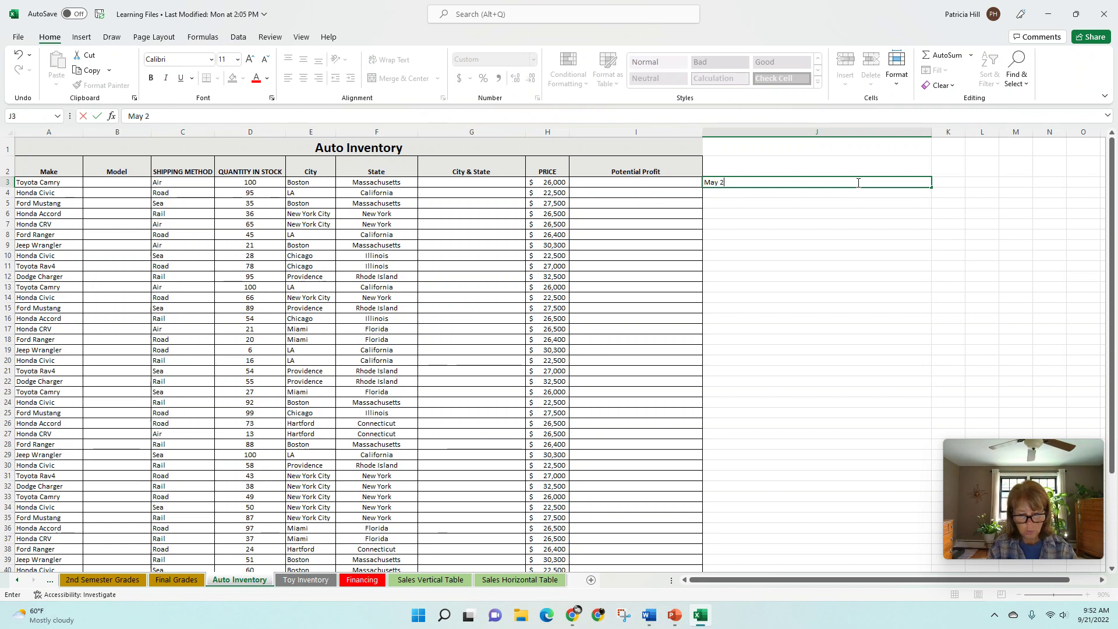
text(6 2)
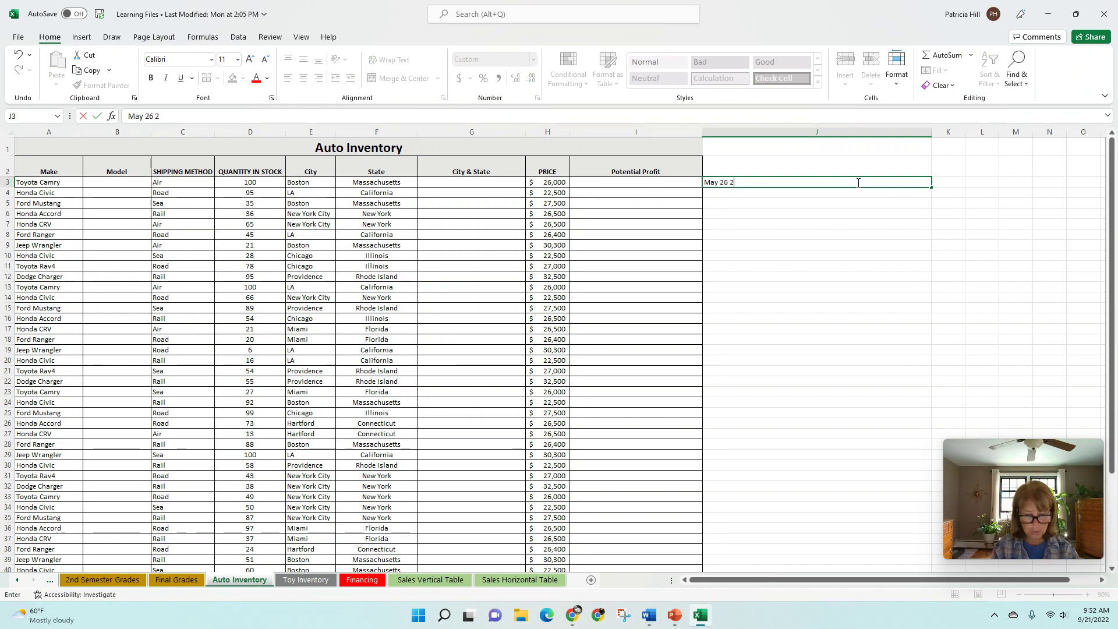
text(022)
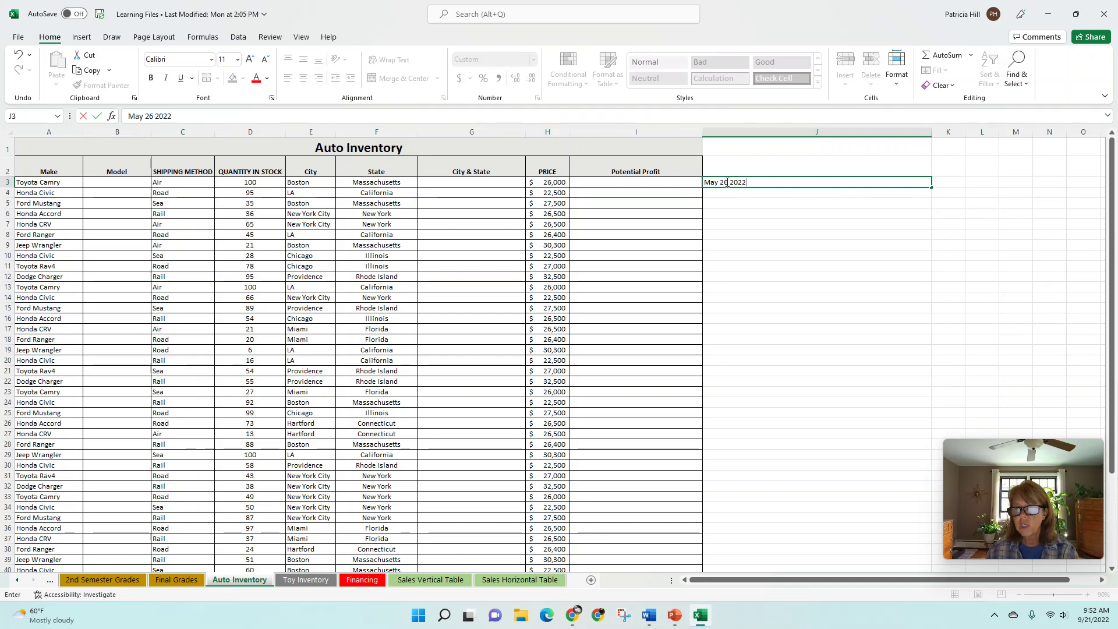
key(Return)
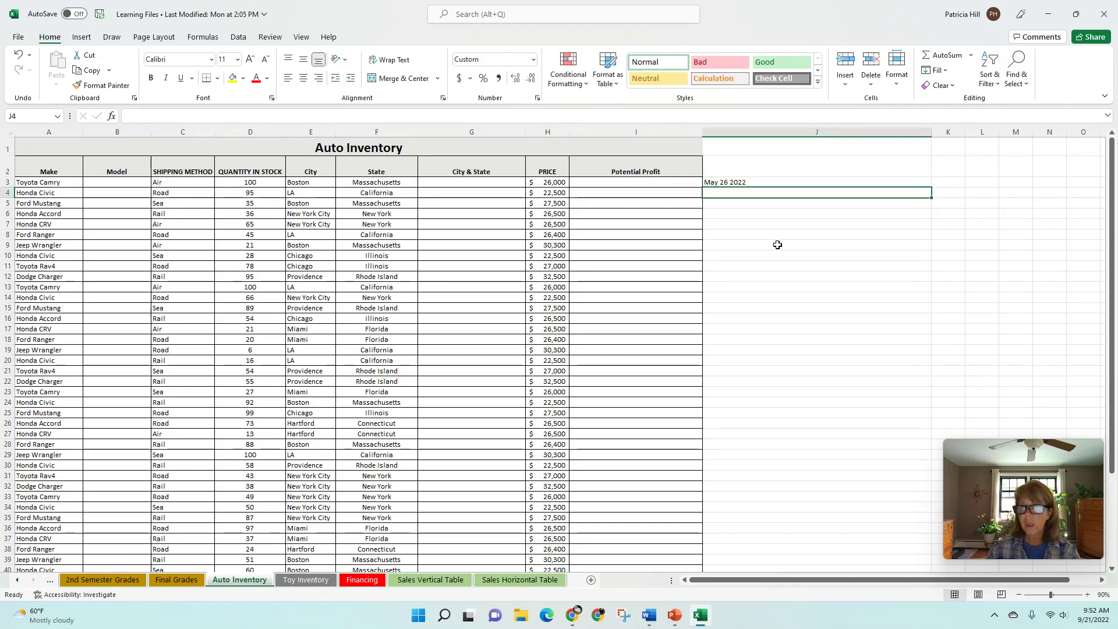
click(791, 183)
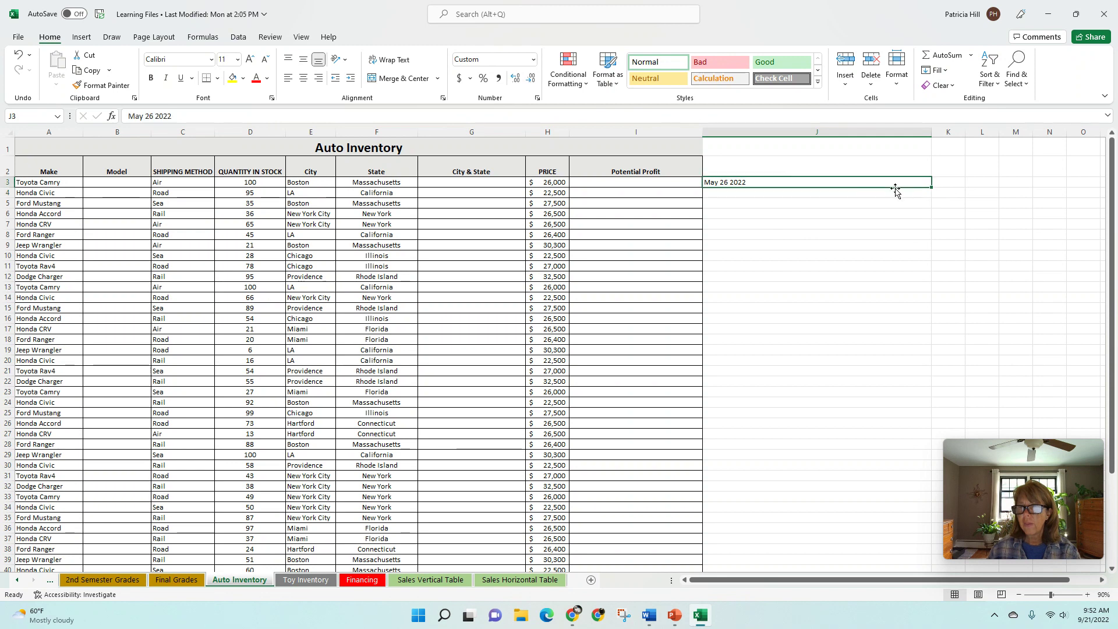
drag(933, 188, 937, 407)
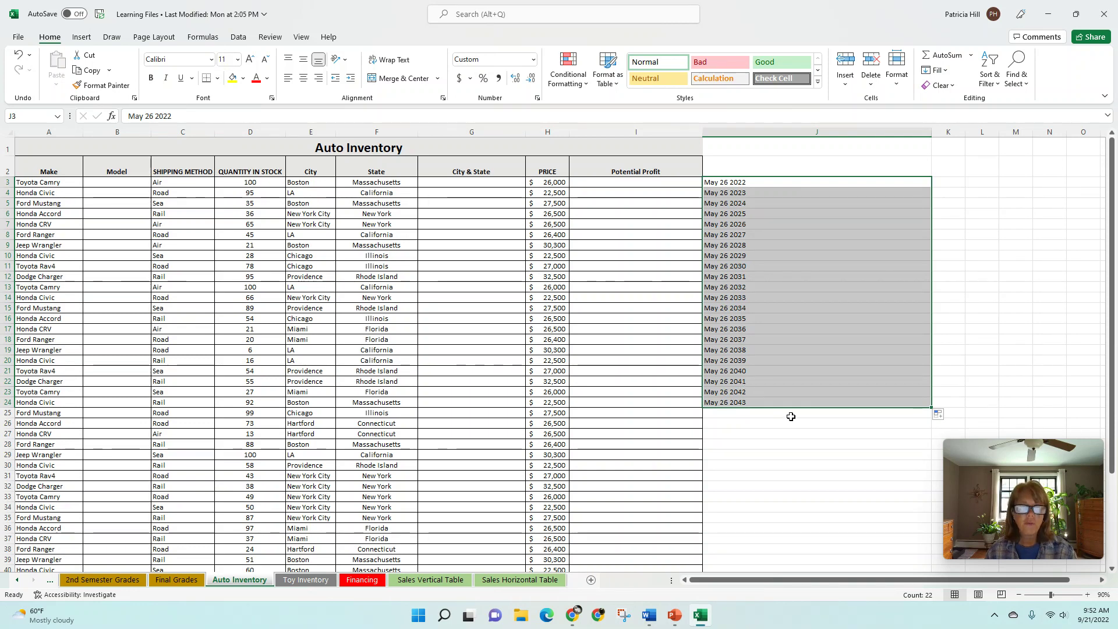
key(Delete)
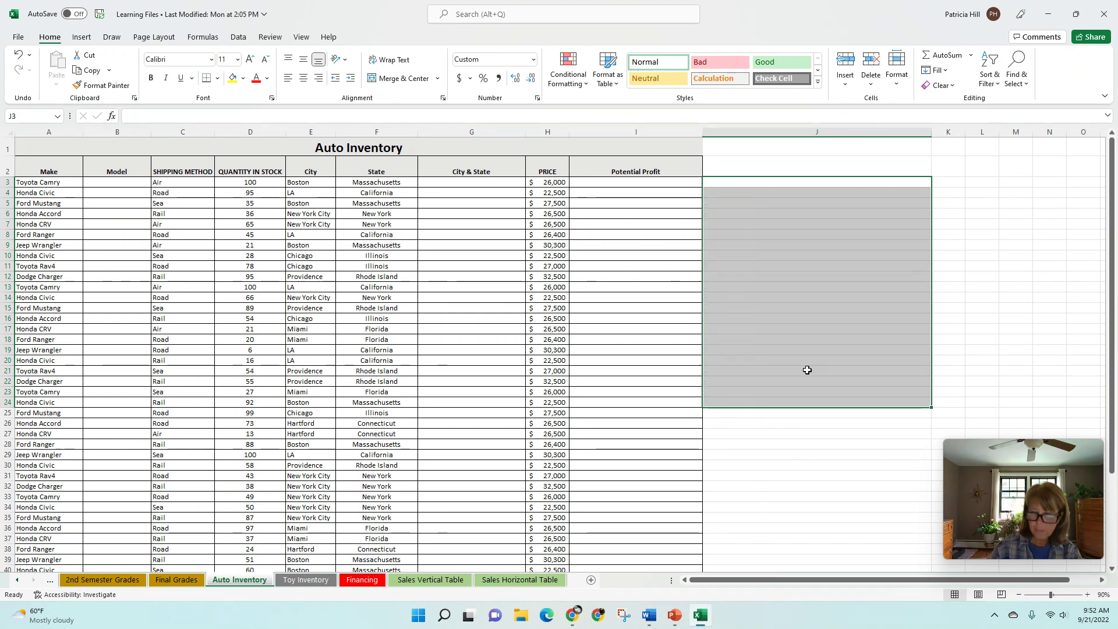
Step: Enter 1 in cell J3 and clear the formatting from the range J3:J25
click(745, 183)
text(1)
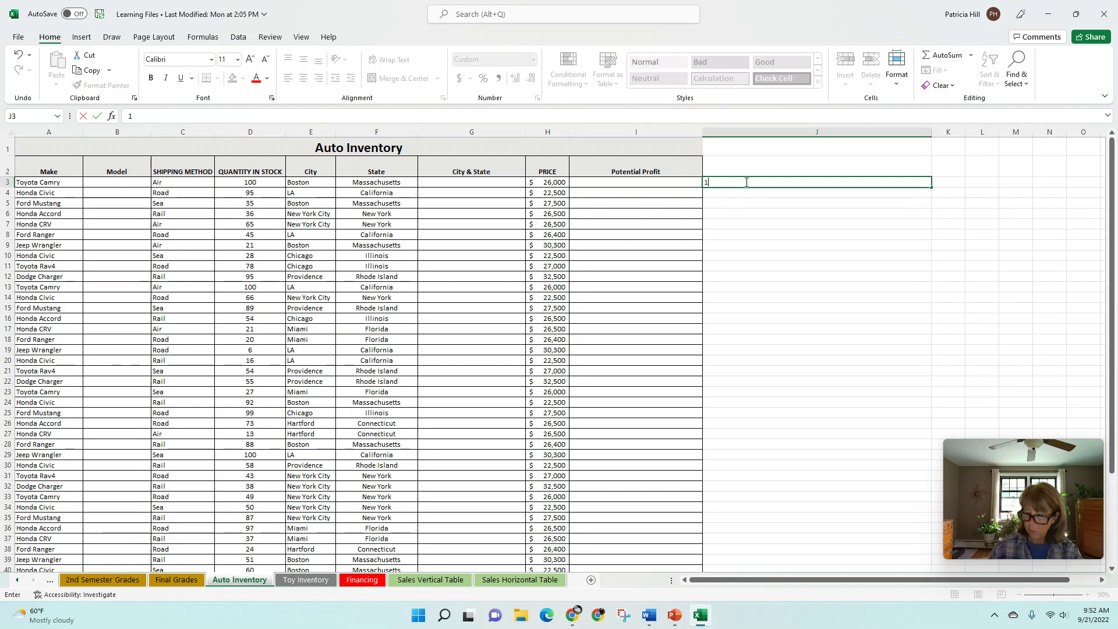
key(ctrl+Return)
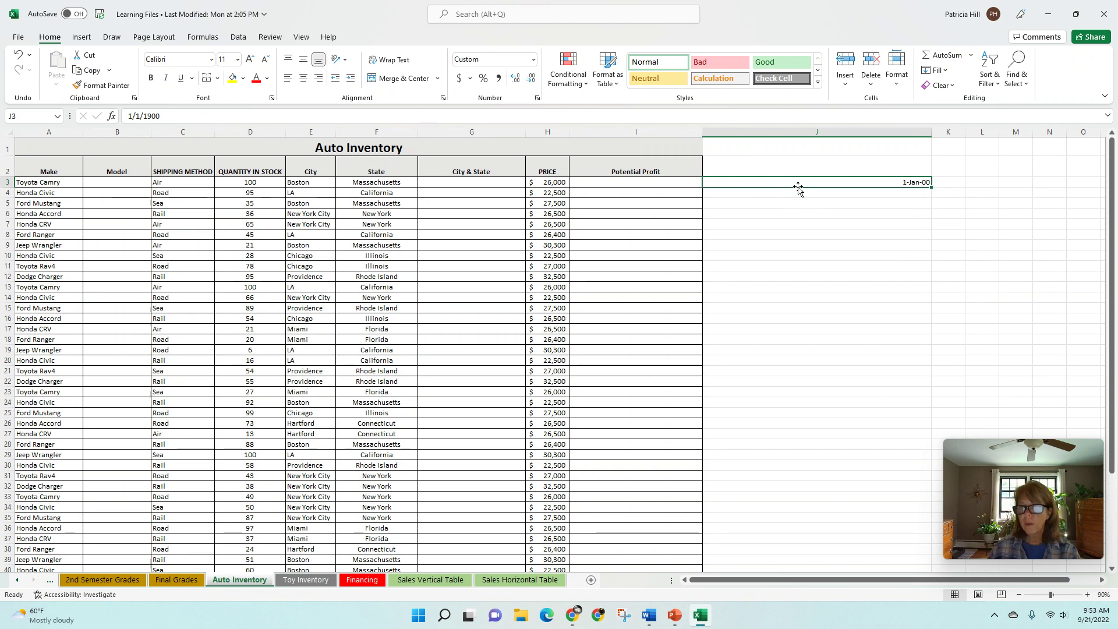
drag(777, 180, 777, 412)
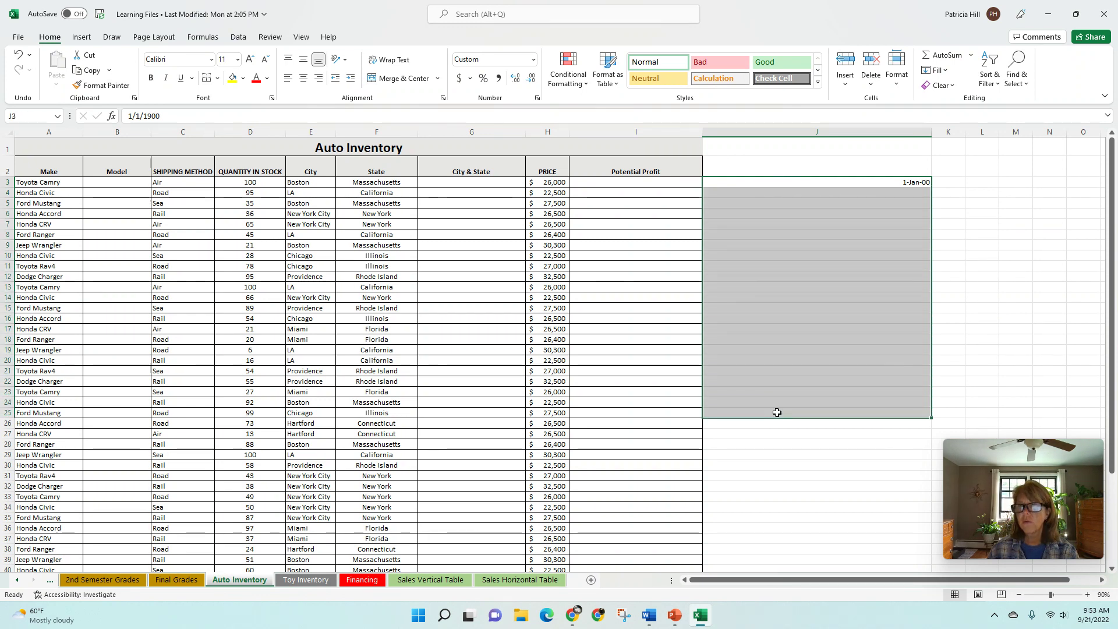
click(950, 85)
click(970, 118)
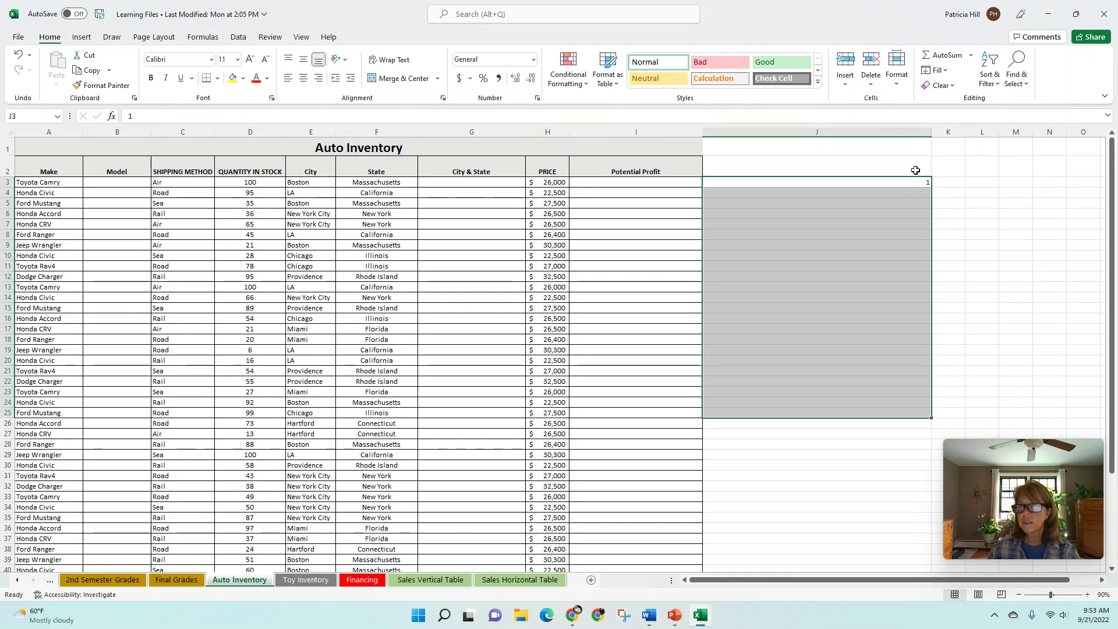
Step: Copy the number 1 from J3 down to J22 with the fill handle and undo the fill
click(825, 185)
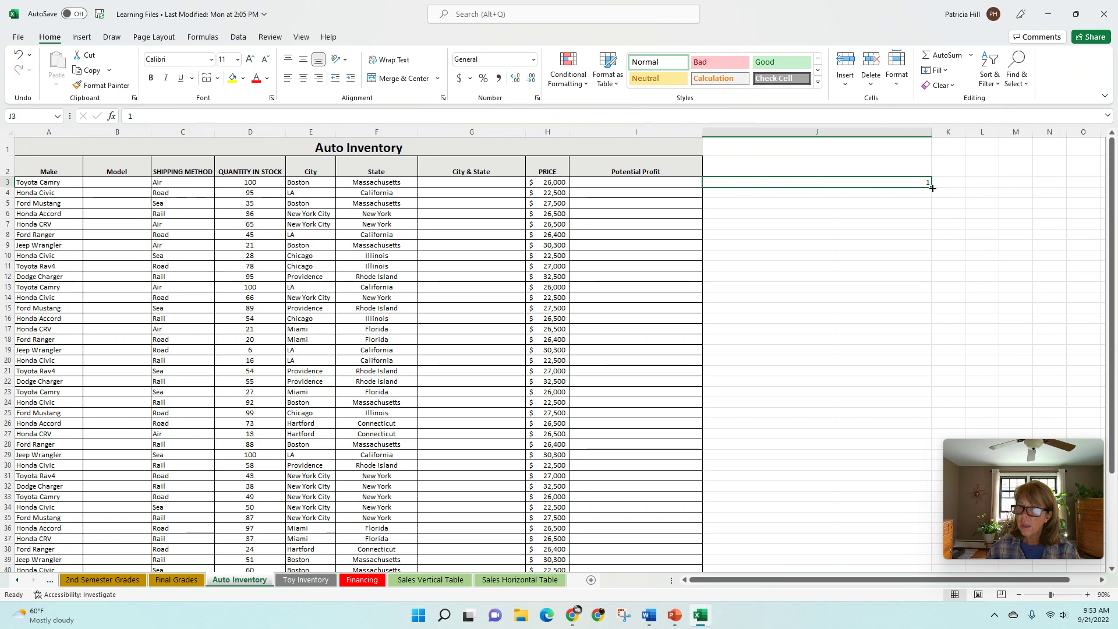
drag(933, 188, 926, 389)
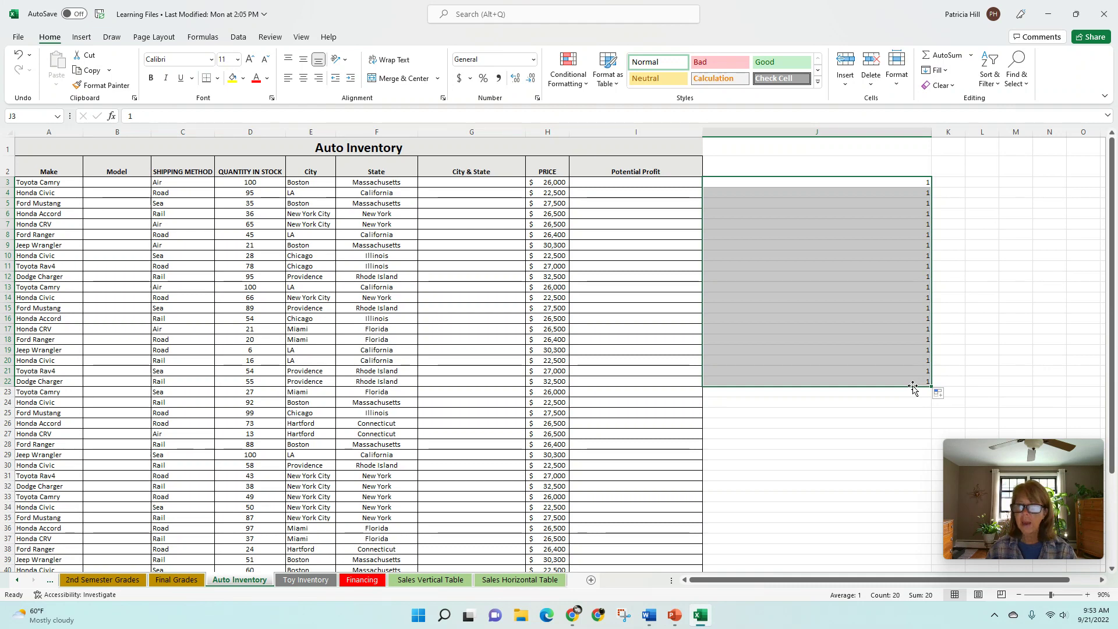
click(18, 54)
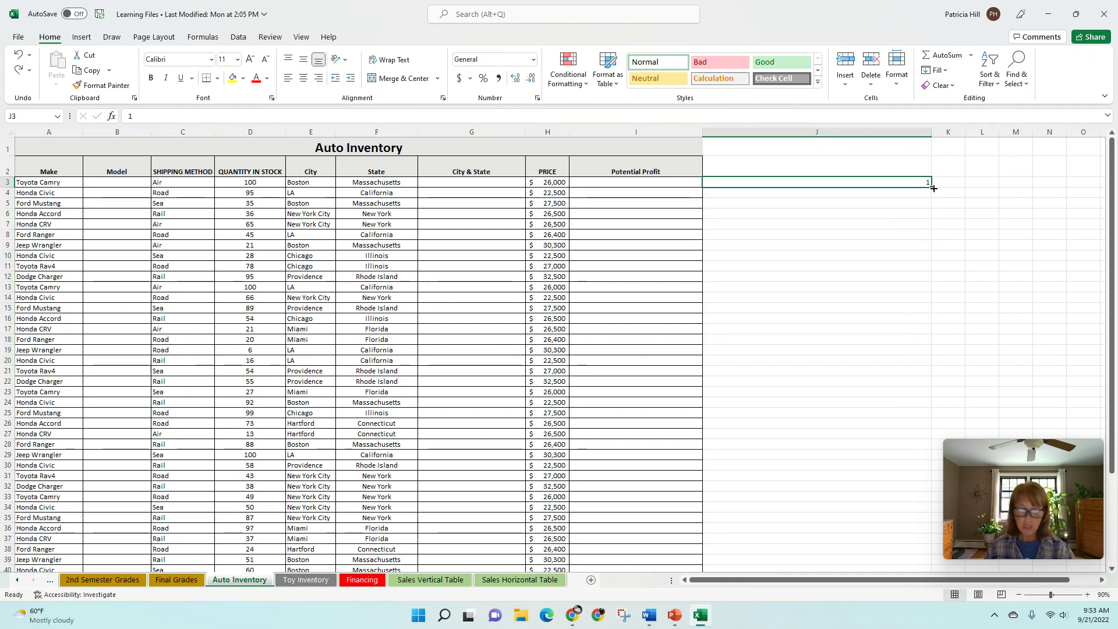
Step: Fill an incrementing number series from 1 in J3 to 20 in J22, and clear the range
drag(933, 187, 925, 384)
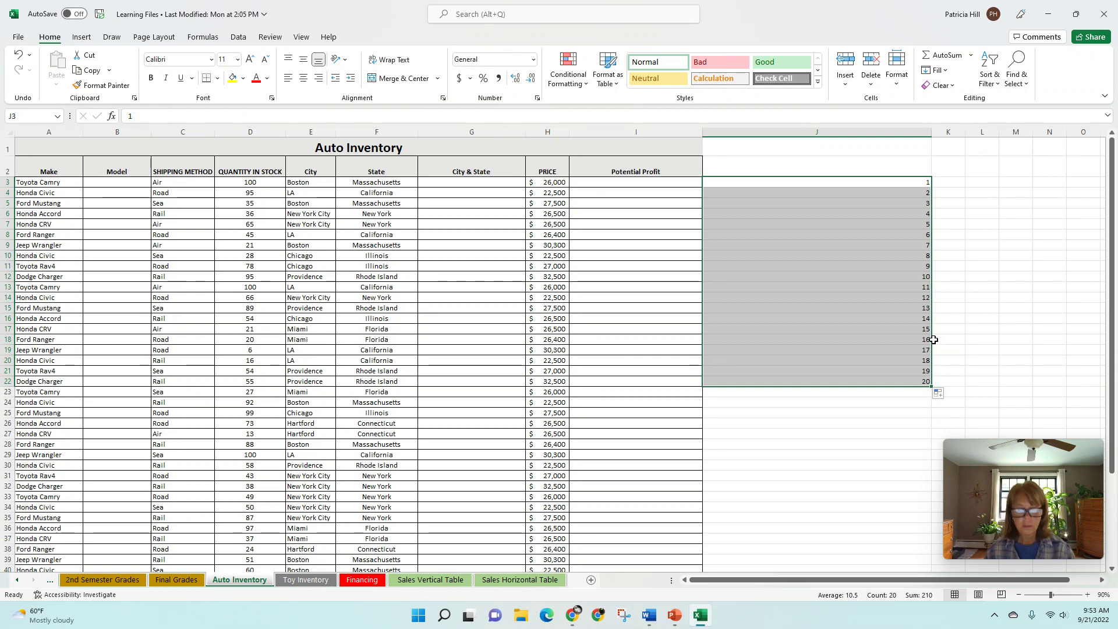
key(Delete)
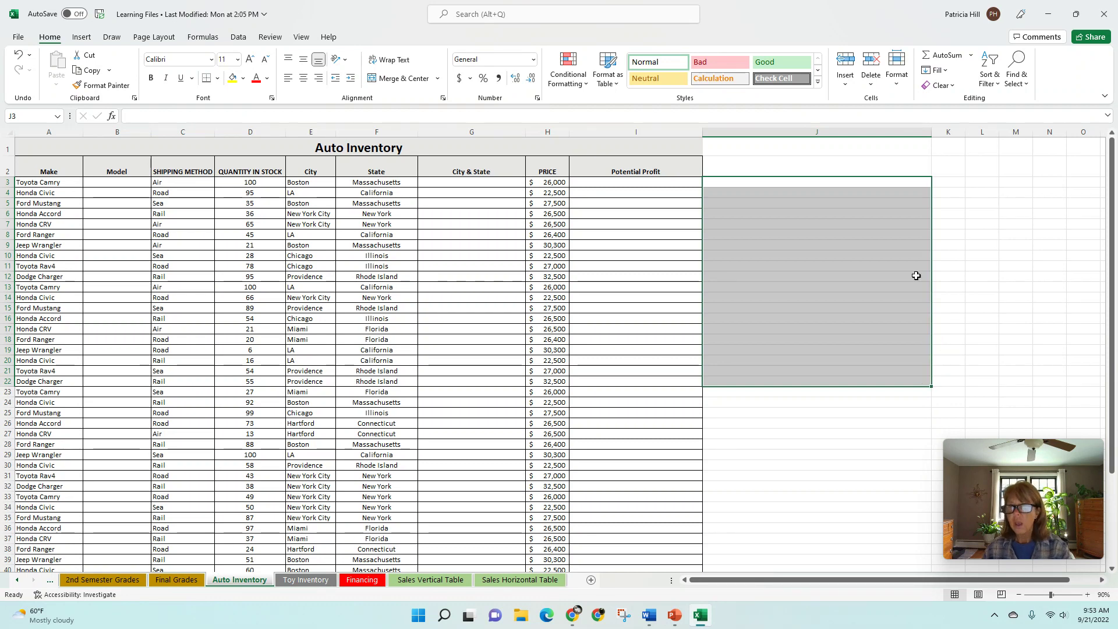
click(903, 182)
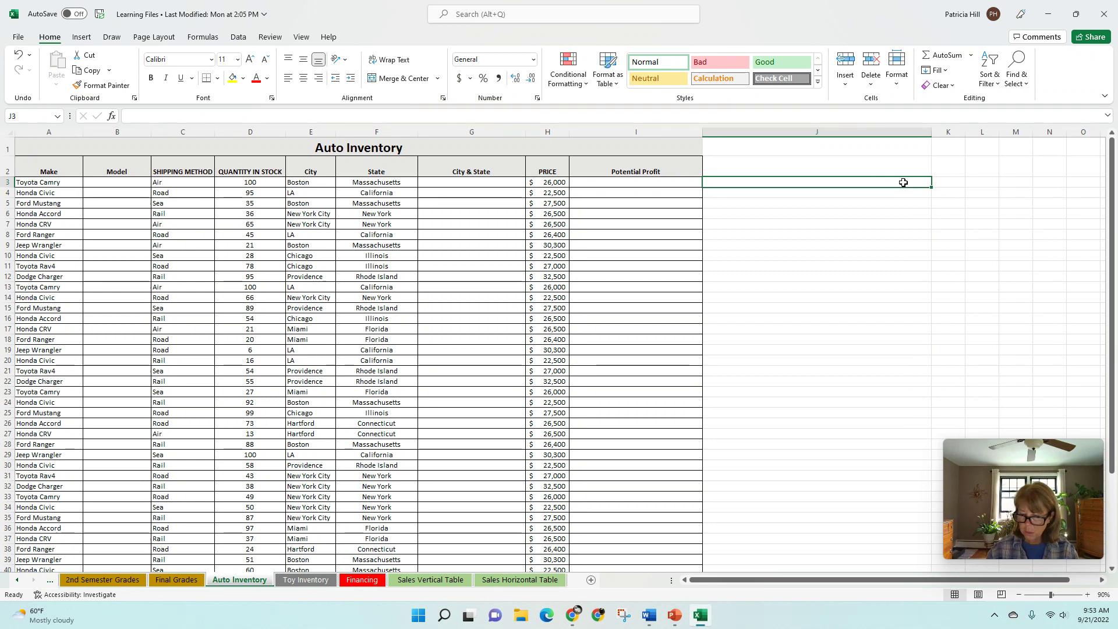
Step: Enter 10 in cell J3 and 11 in J4, autofill the number series down to J26, and clear the filled range
text(10)
key(Return)
text(11)
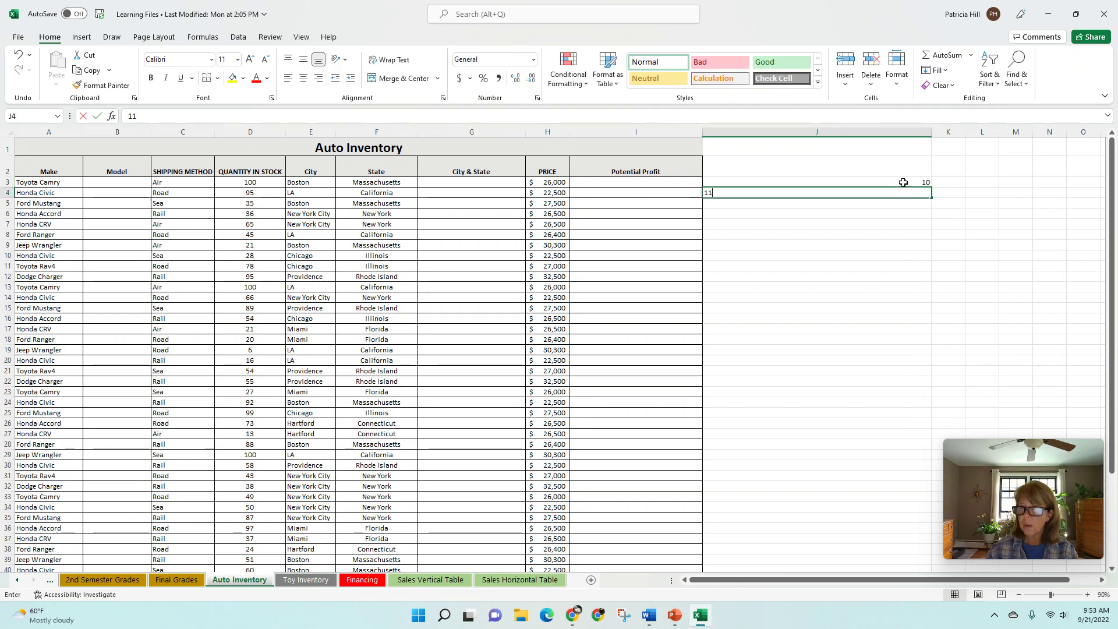
key(Return)
drag(903, 182, 922, 430)
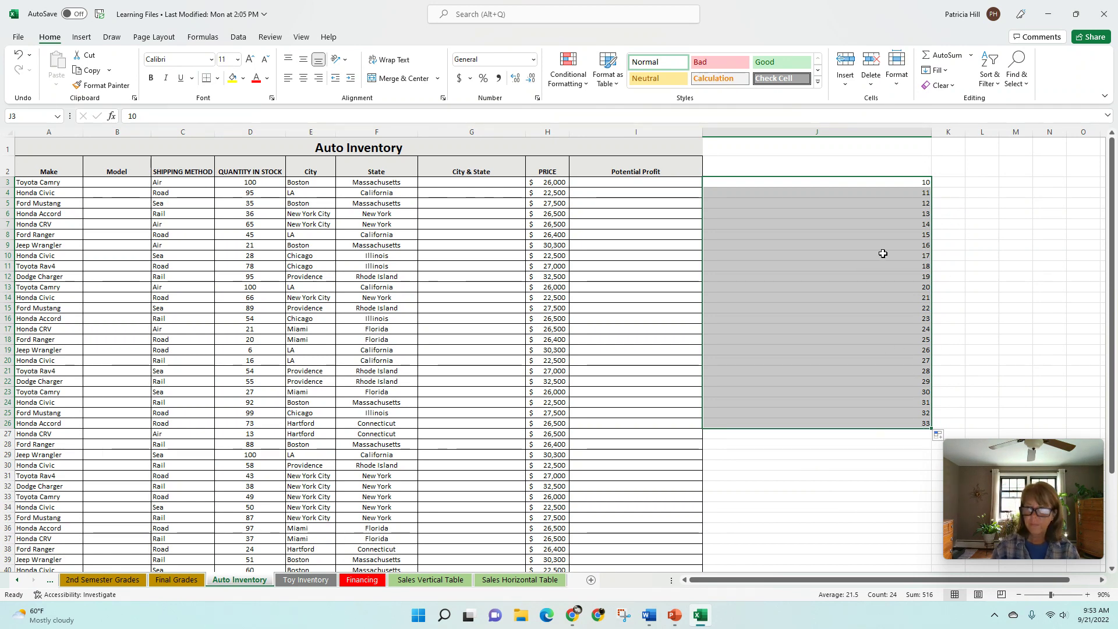
key(Delete)
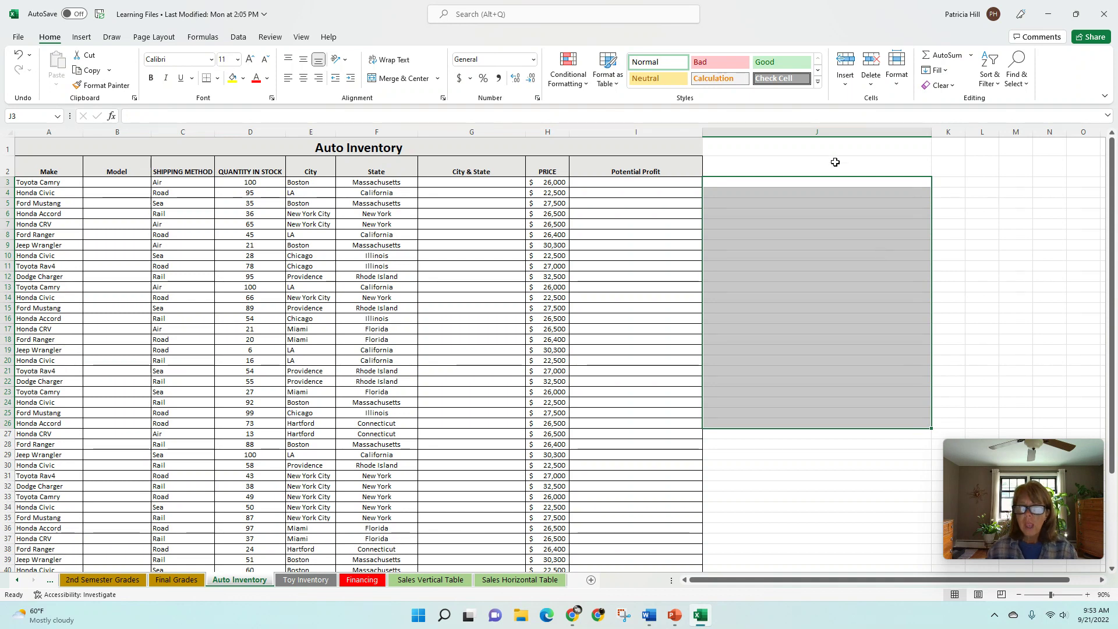
Step: Enter Student 1 in cell J3 and autofill the numbered series down to Student 22 in J24
click(812, 184)
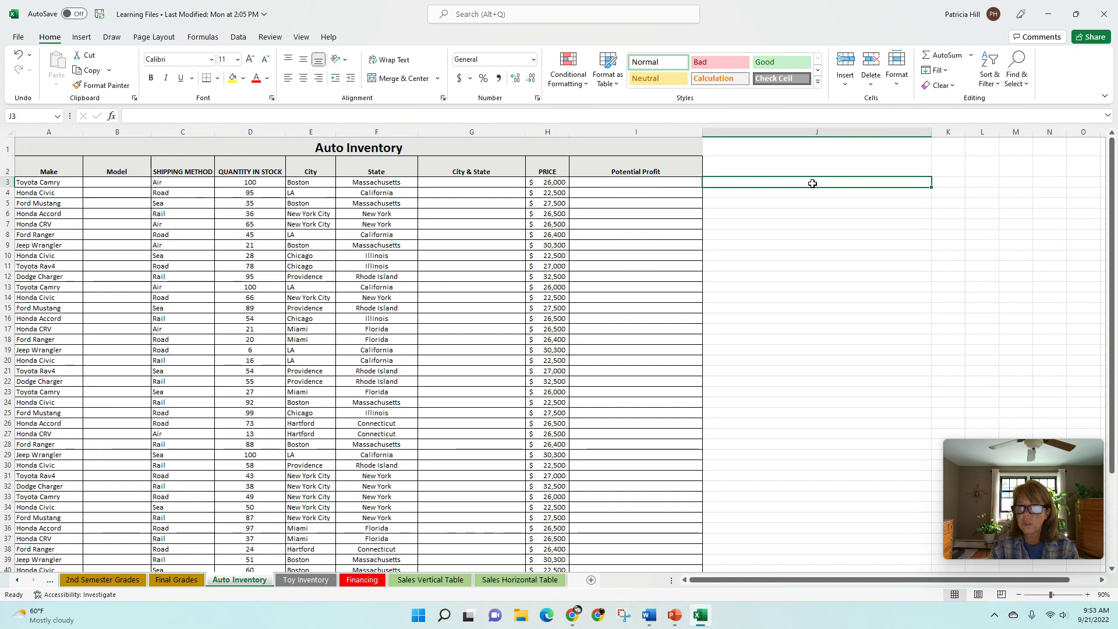
text(Student)
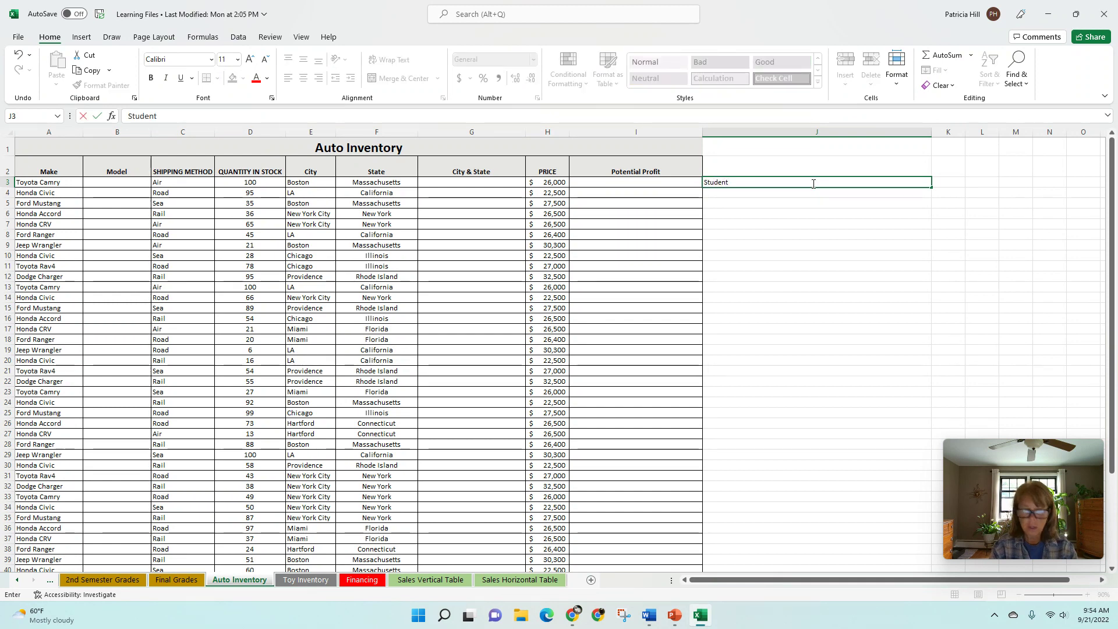
text( 1)
key(Return)
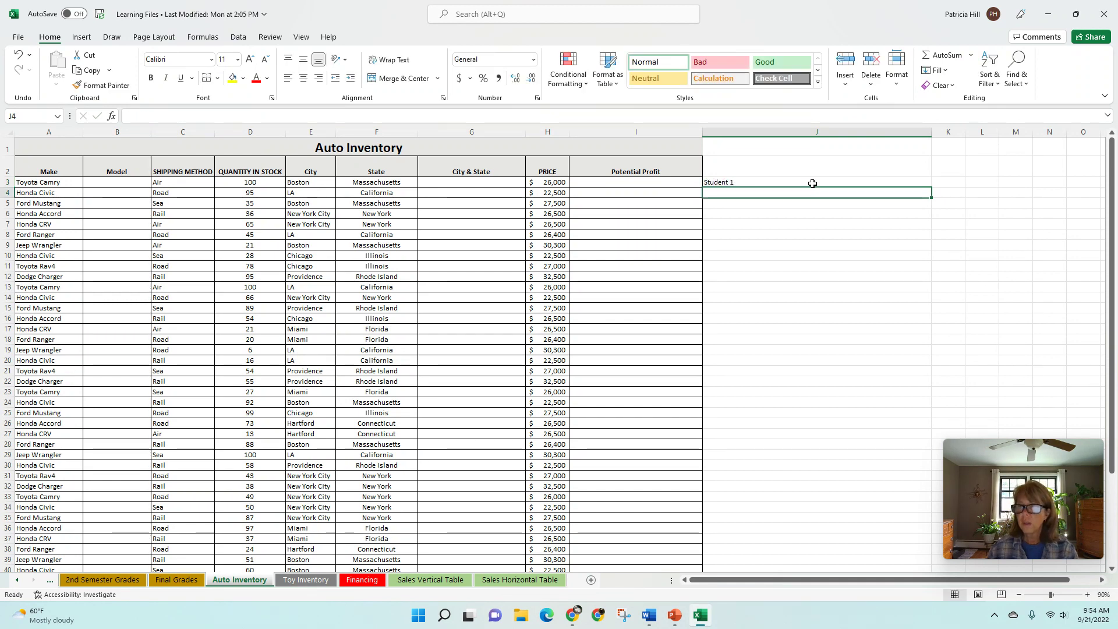
click(813, 183)
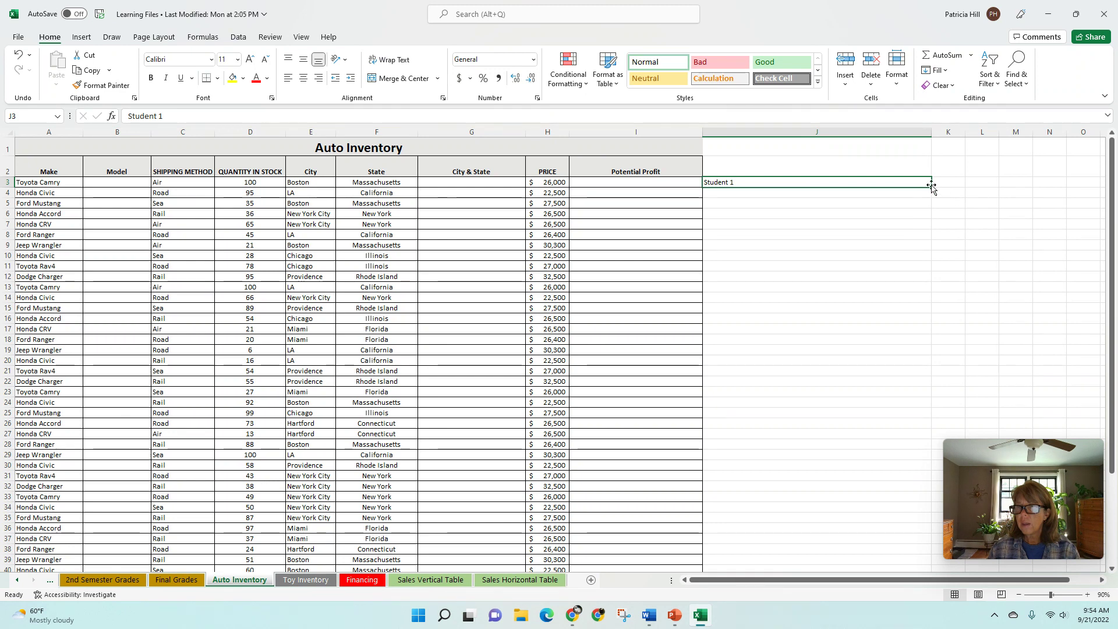
mouse_move(931, 185)
mouse_down()
mouse_move(931, 399)
mouse_move(891, 403)
mouse_up()
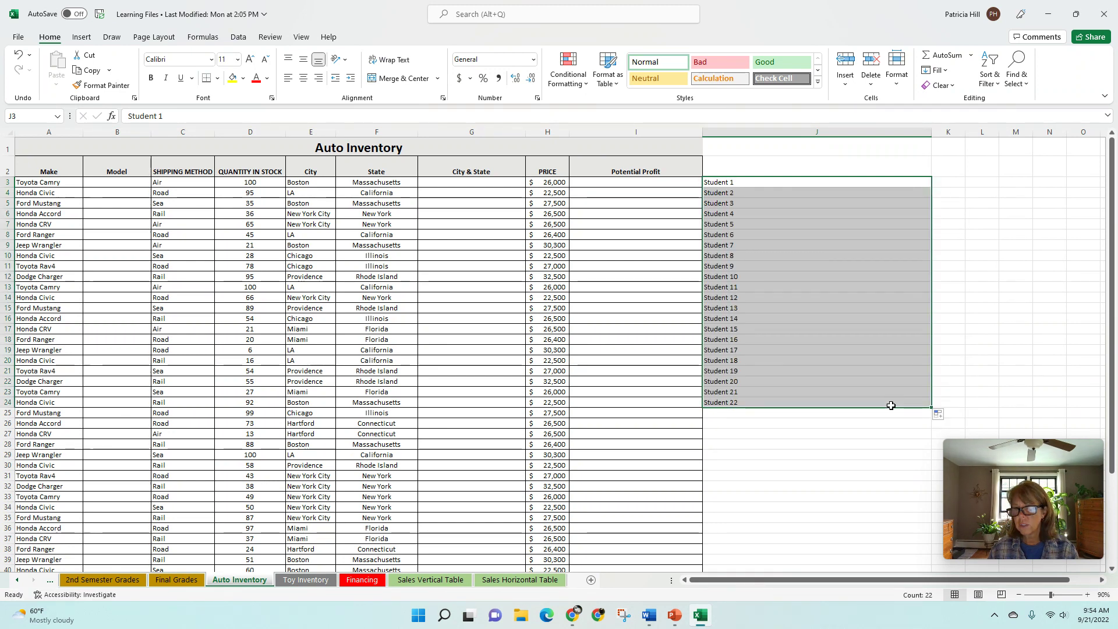
Step: Autofill Student 1 from J3 across the row to N3, and clear the range J3:N24
click(800, 185)
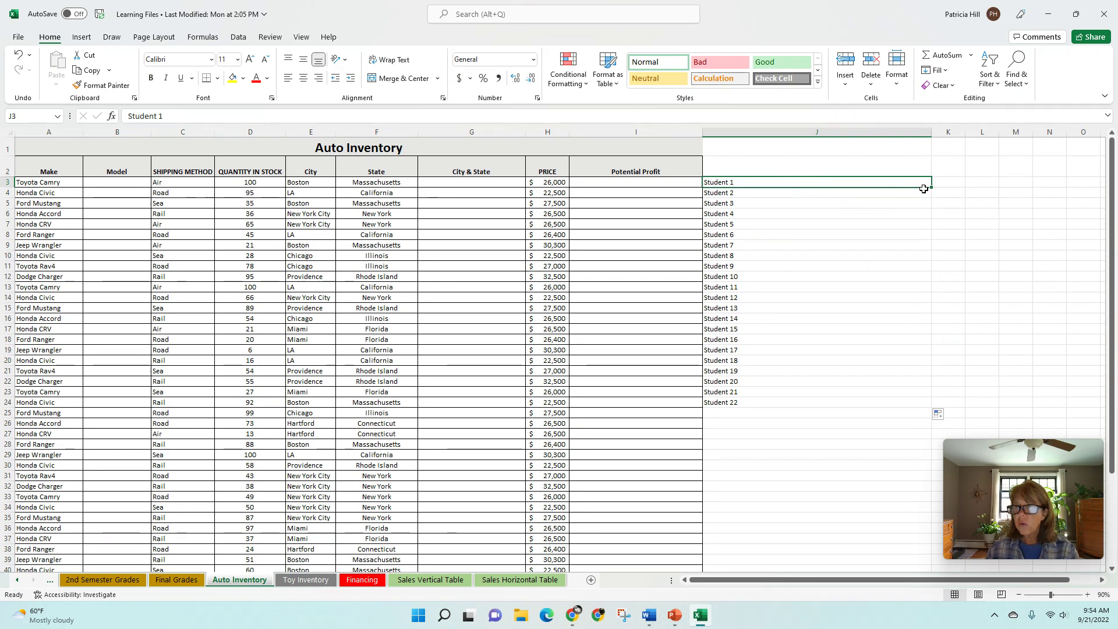
drag(931, 187, 1054, 192)
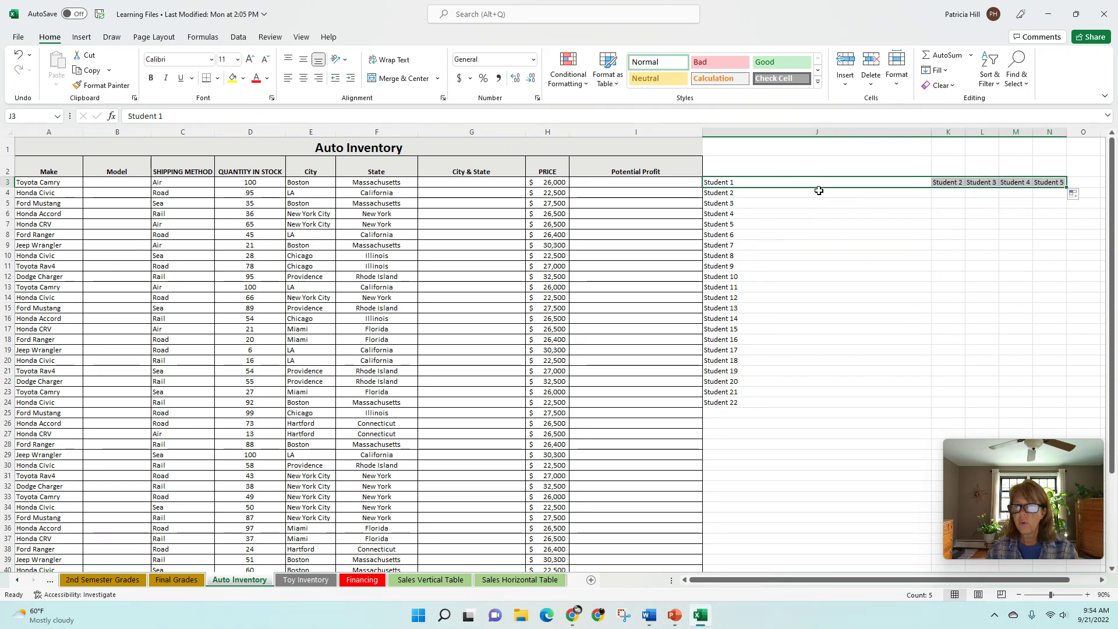
drag(810, 183, 1034, 400)
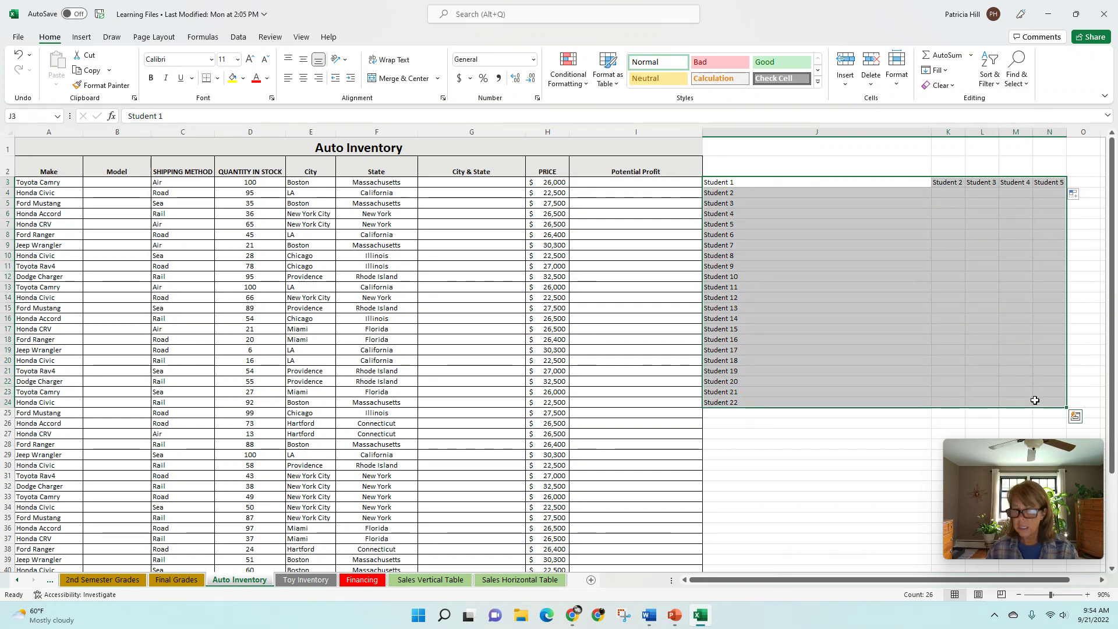
key(Delete)
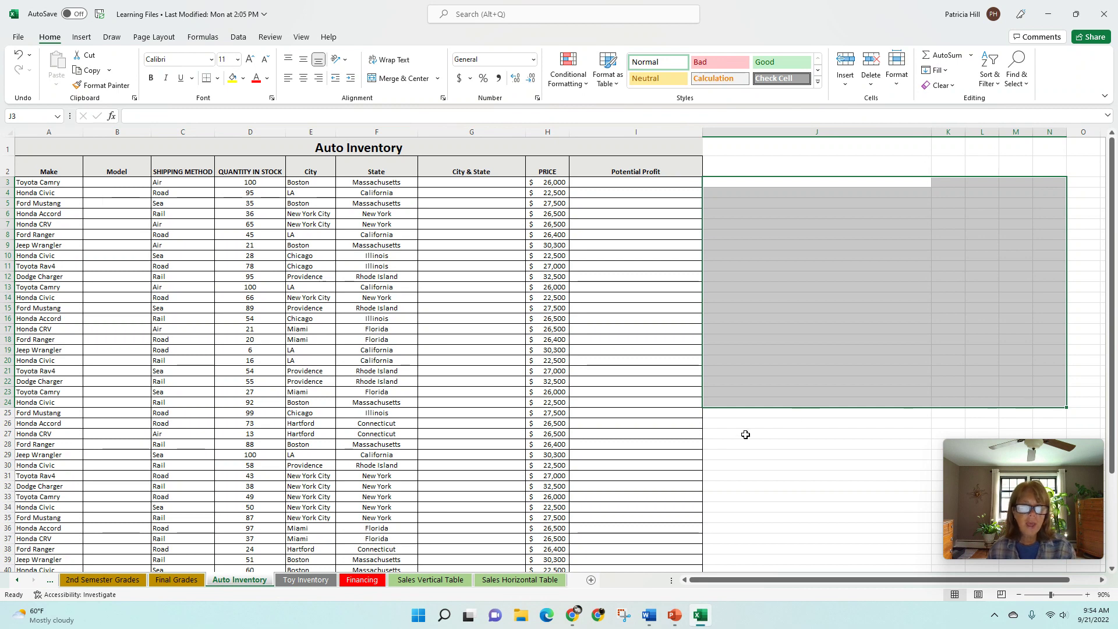
Step: Enter Boston Massachusetts in cell G3 under City & State
click(485, 183)
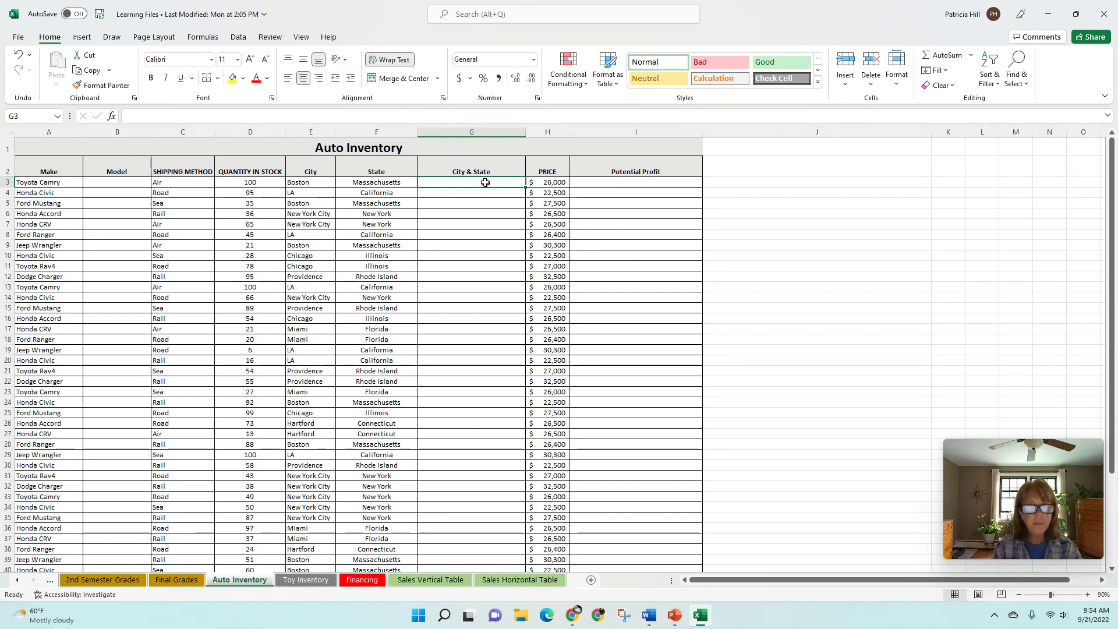
text(Boston)
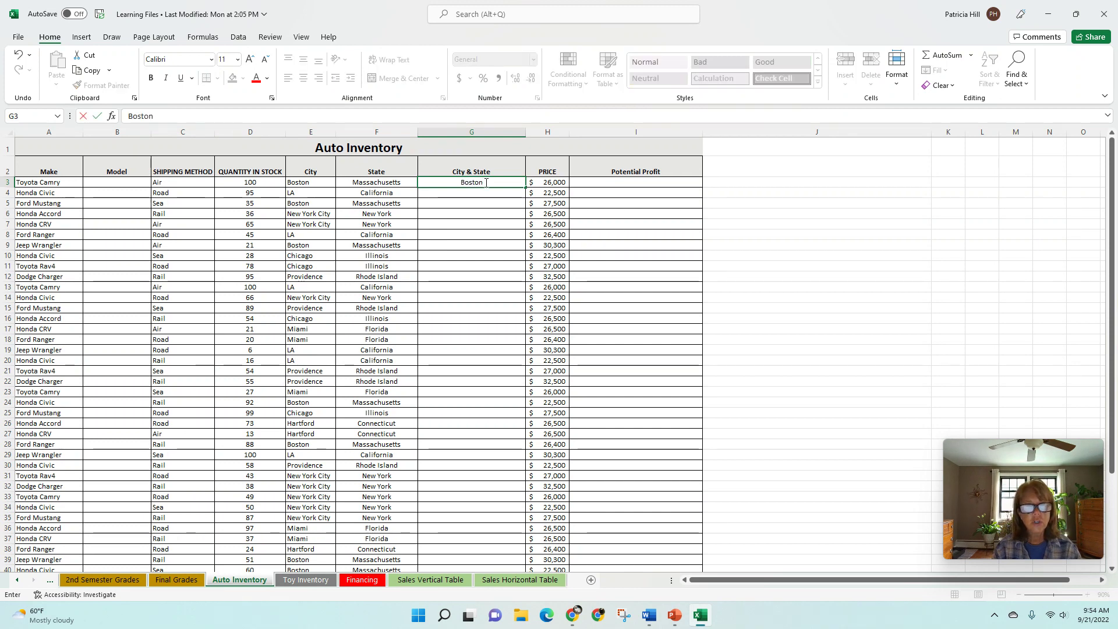
text( Massachust)
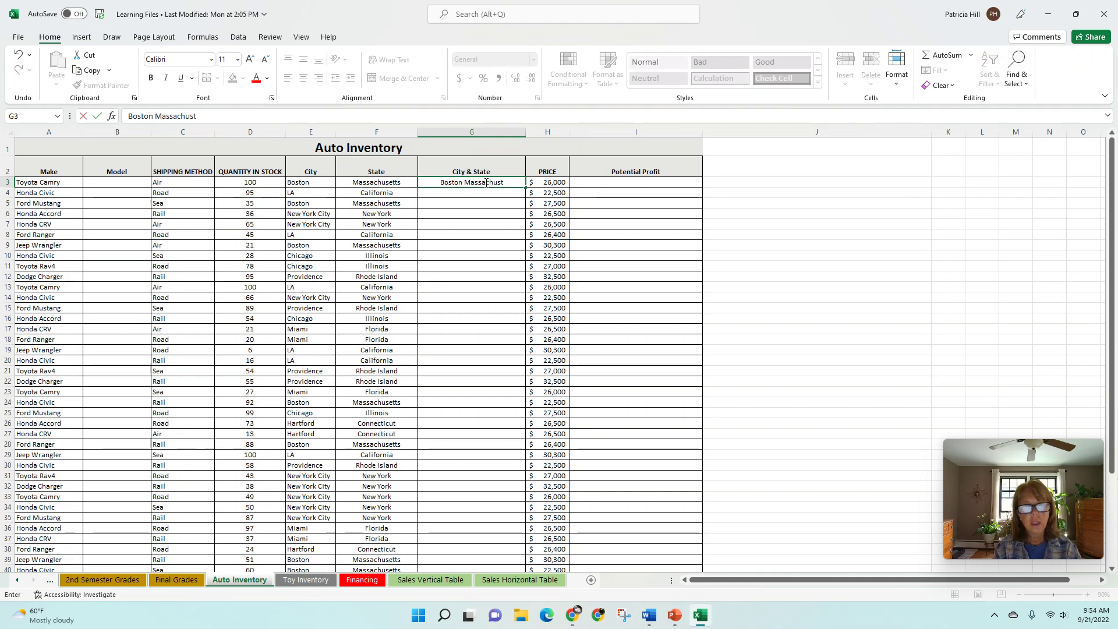
key(BackSpace)
text(etts)
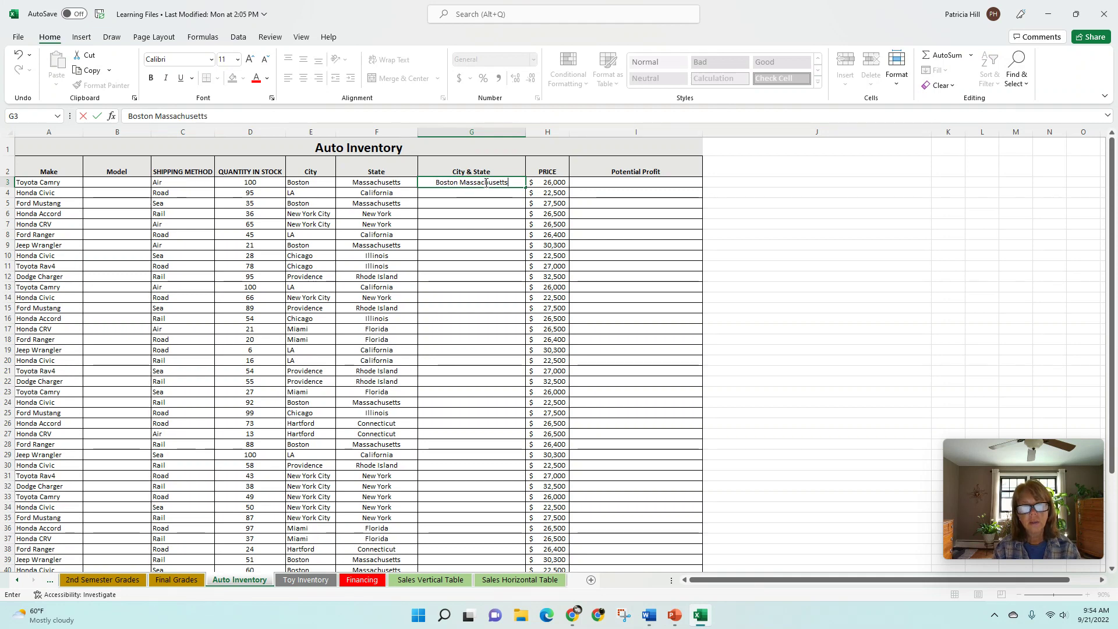
key(Return)
Step: Flash Fill the City & State column from the example in G3, combining each row's city and state
drag(485, 182, 484, 203)
click(488, 181)
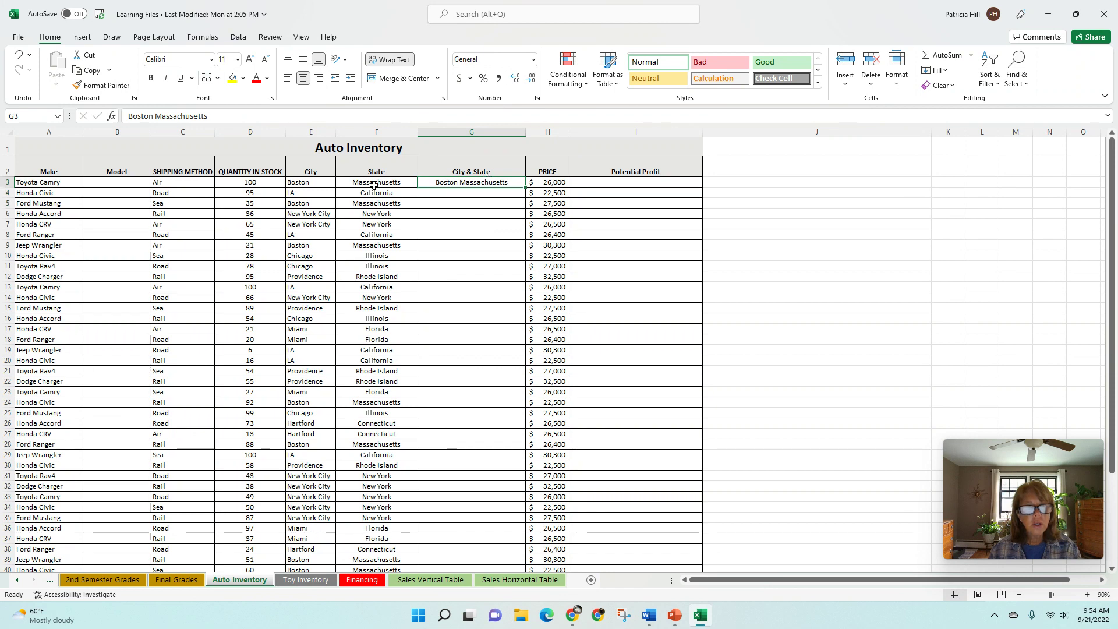
click(323, 183)
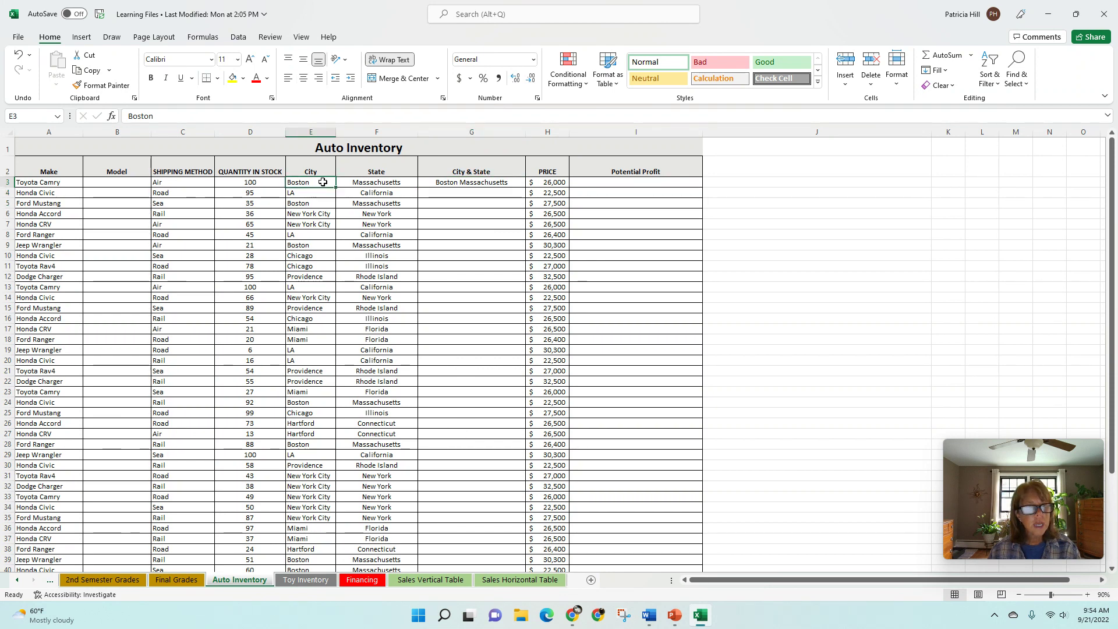
click(368, 182)
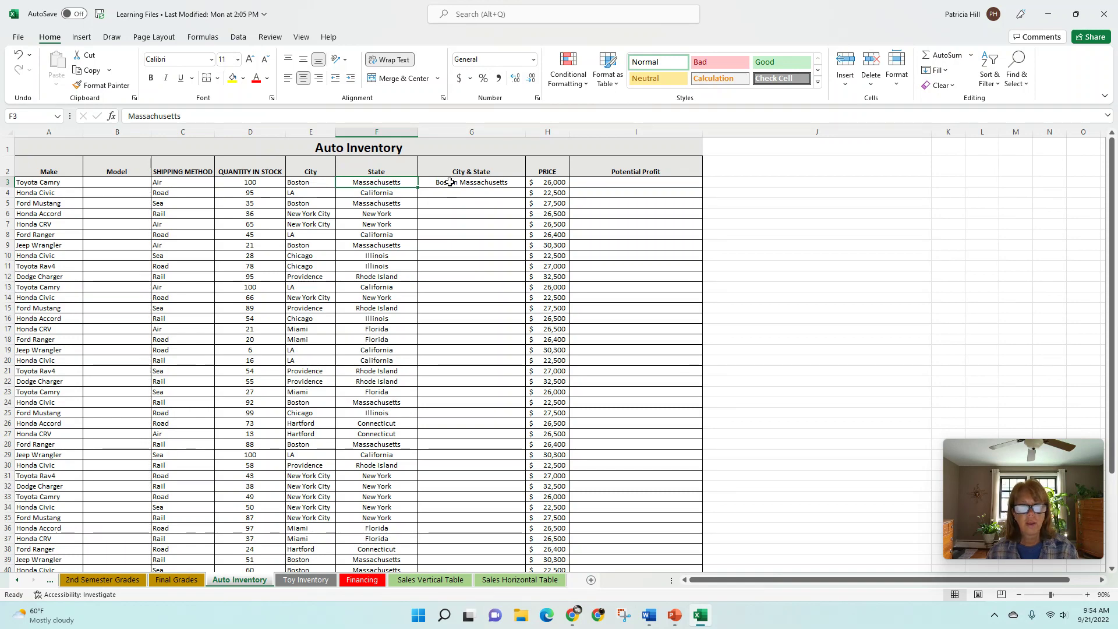
click(485, 184)
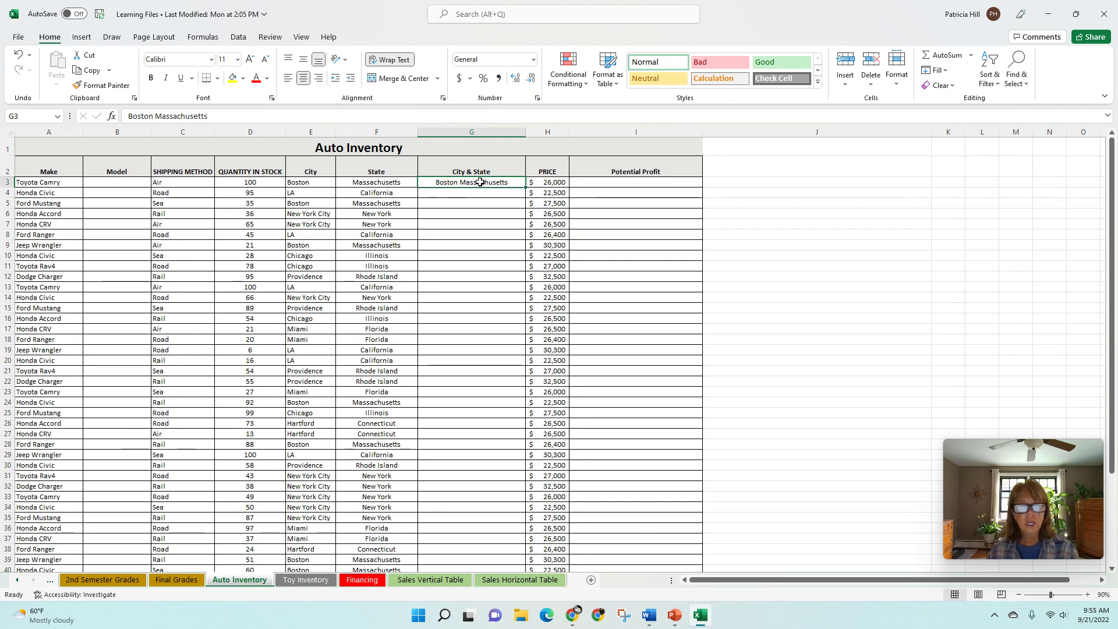
click(239, 38)
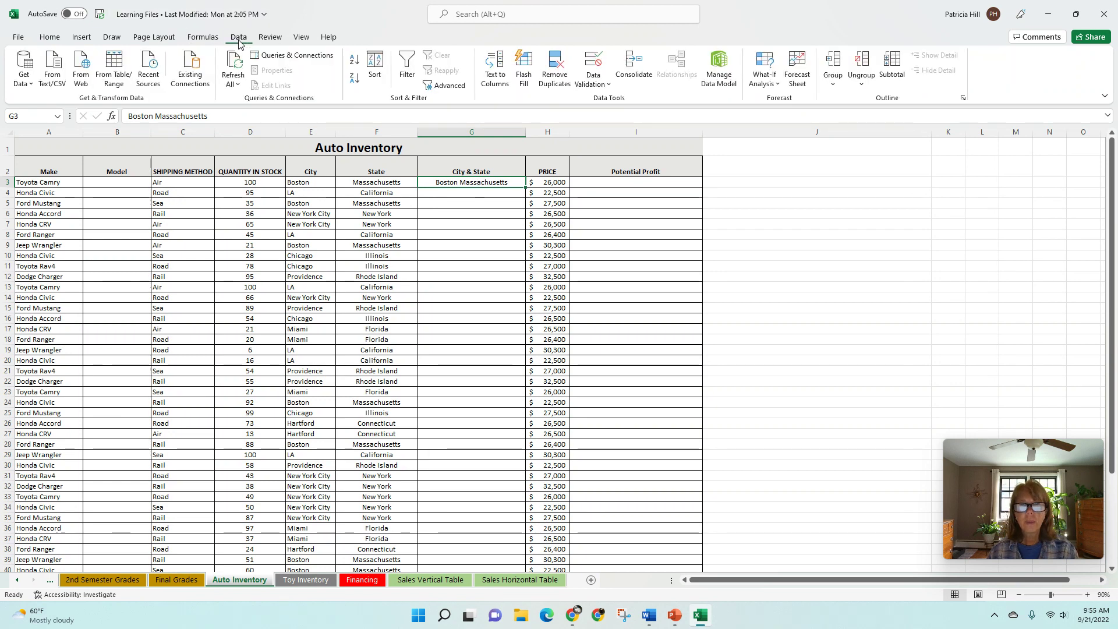
click(522, 71)
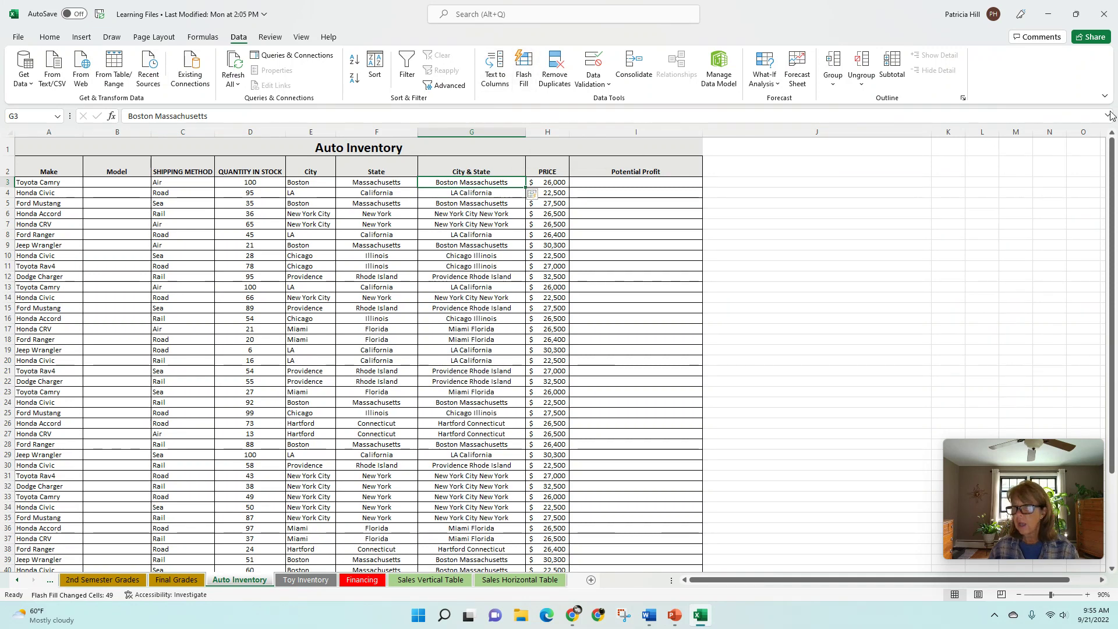
mouse_move(1112, 185)
mouse_down()
mouse_move(1112, 203)
mouse_move(1115, 164)
mouse_up()
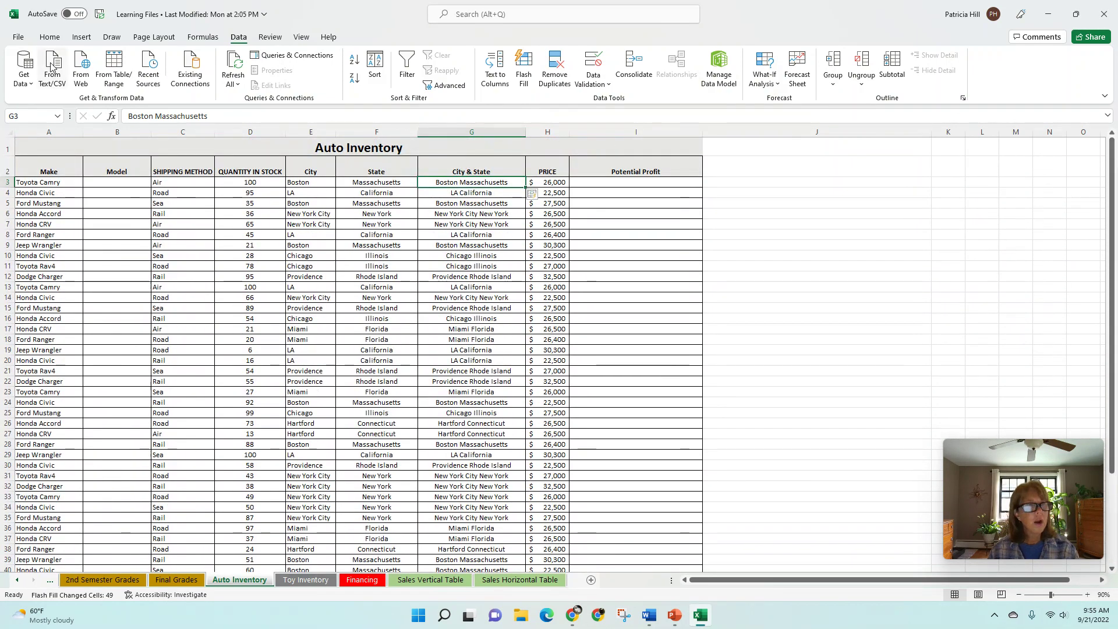
Step: Undo the Flash Fill in the City & State column and clear cell G3
click(49, 37)
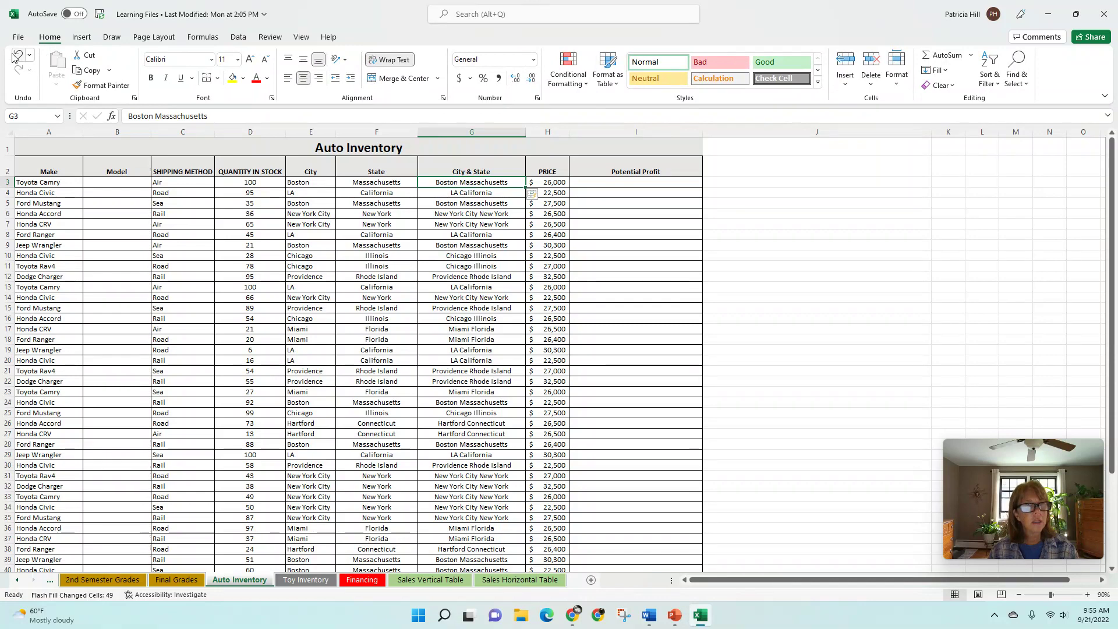
click(18, 54)
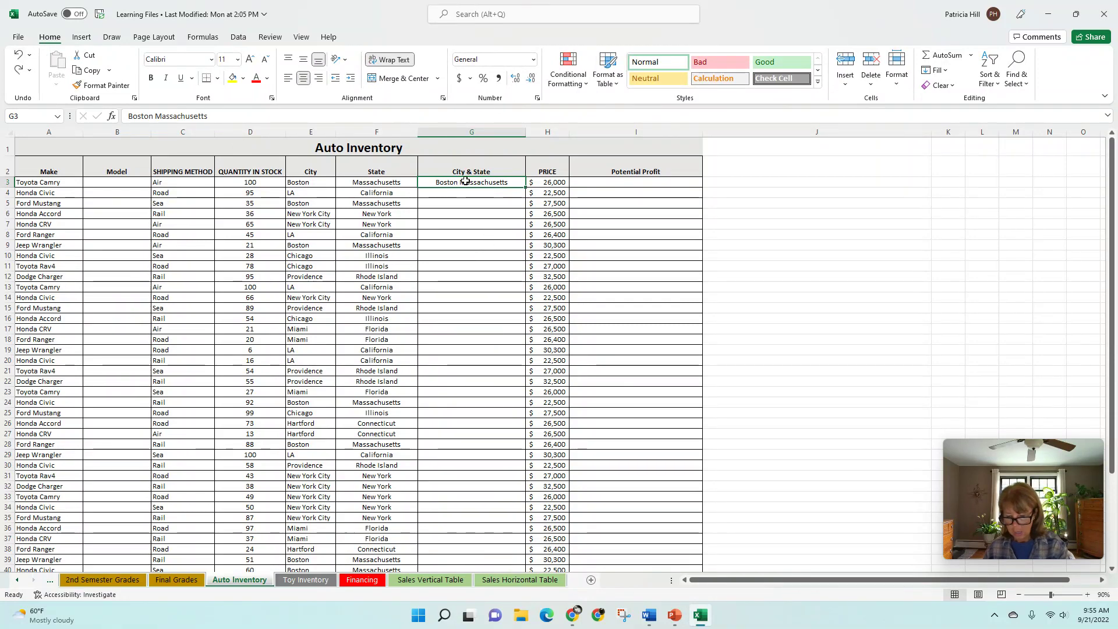
key(Delete)
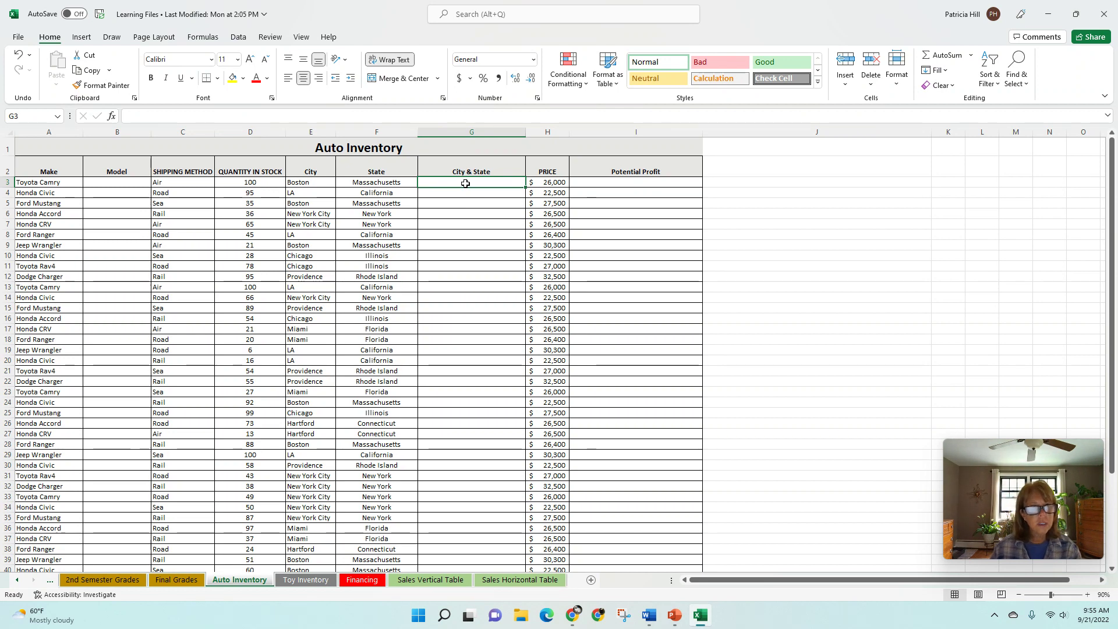
Step: Enter Boston Massachusetts 100 in cell G3, combining the row's city, state and quantity in stock
text(Bo)
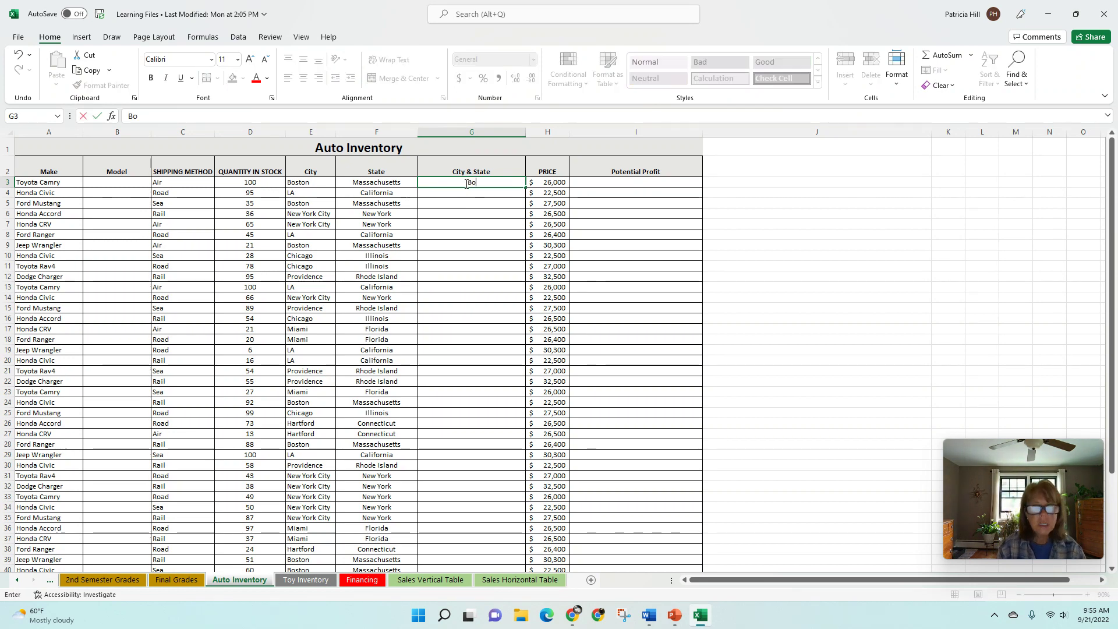
text(ston Mas)
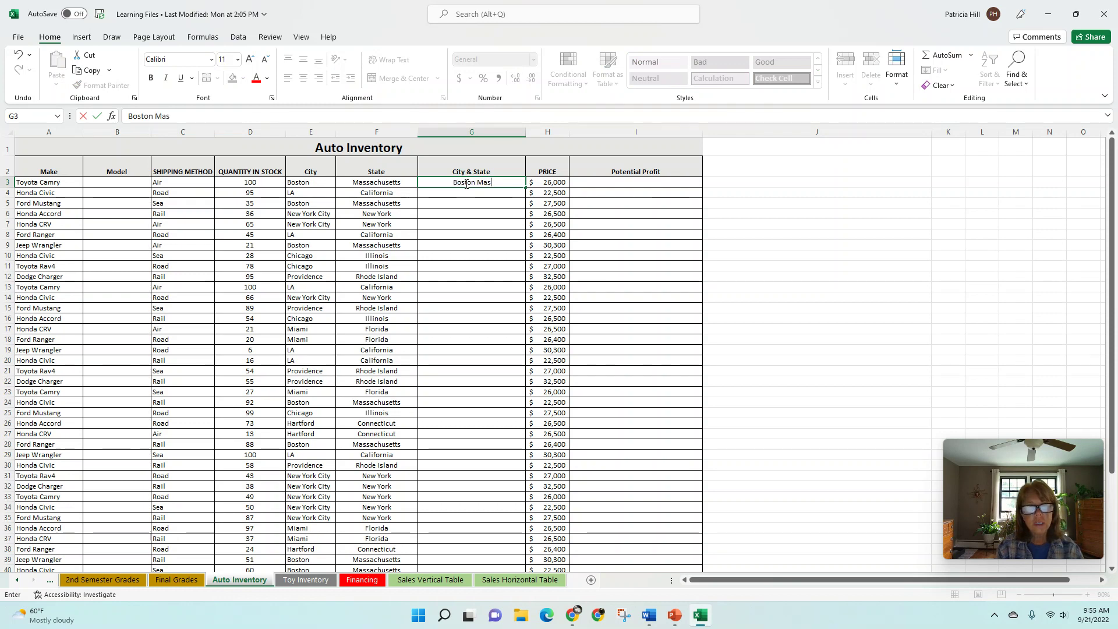
text(sachust)
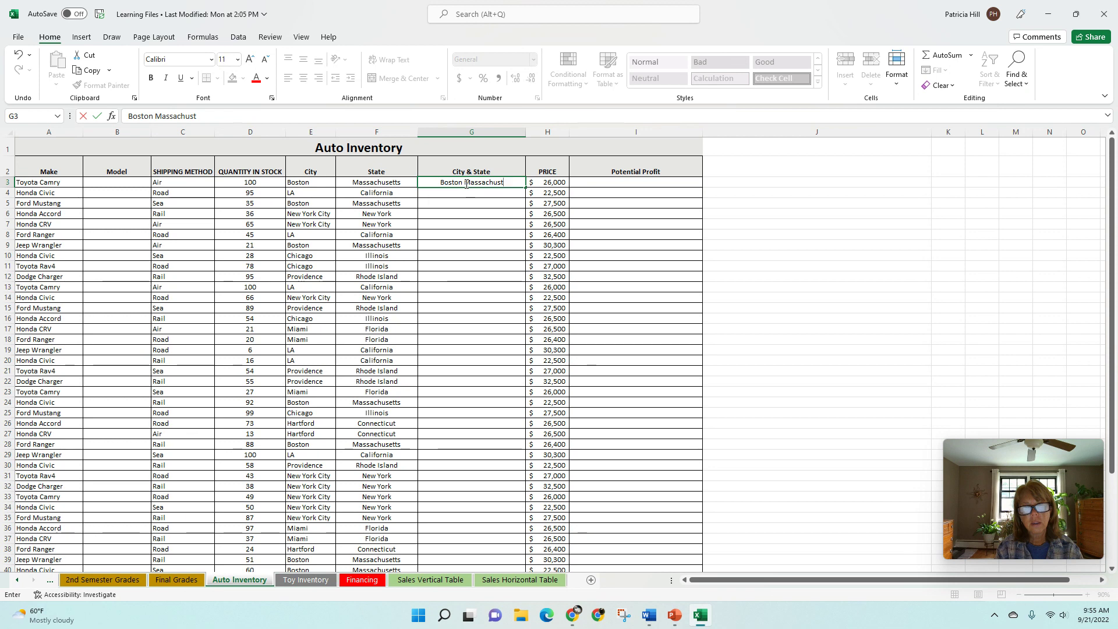
key(BackSpace)
text(etts)
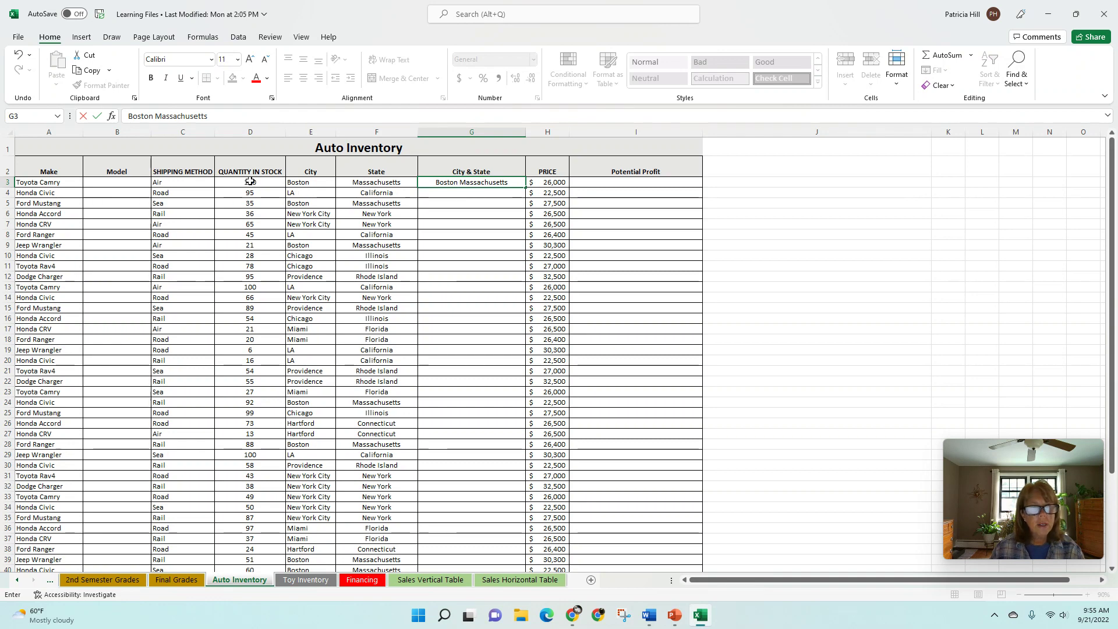
text( 100)
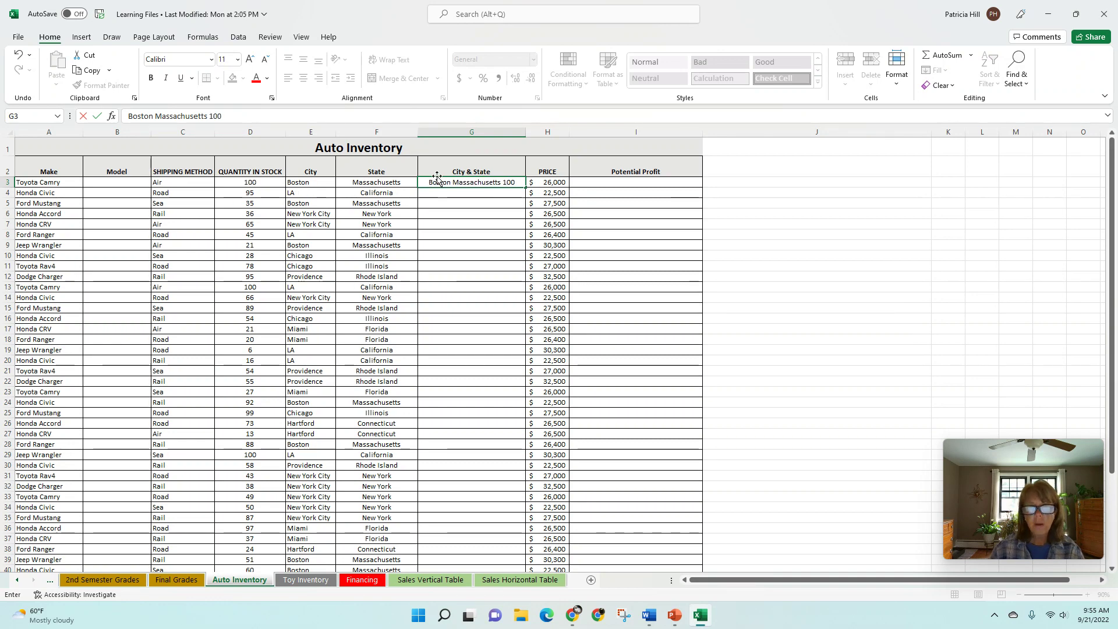
key(Return)
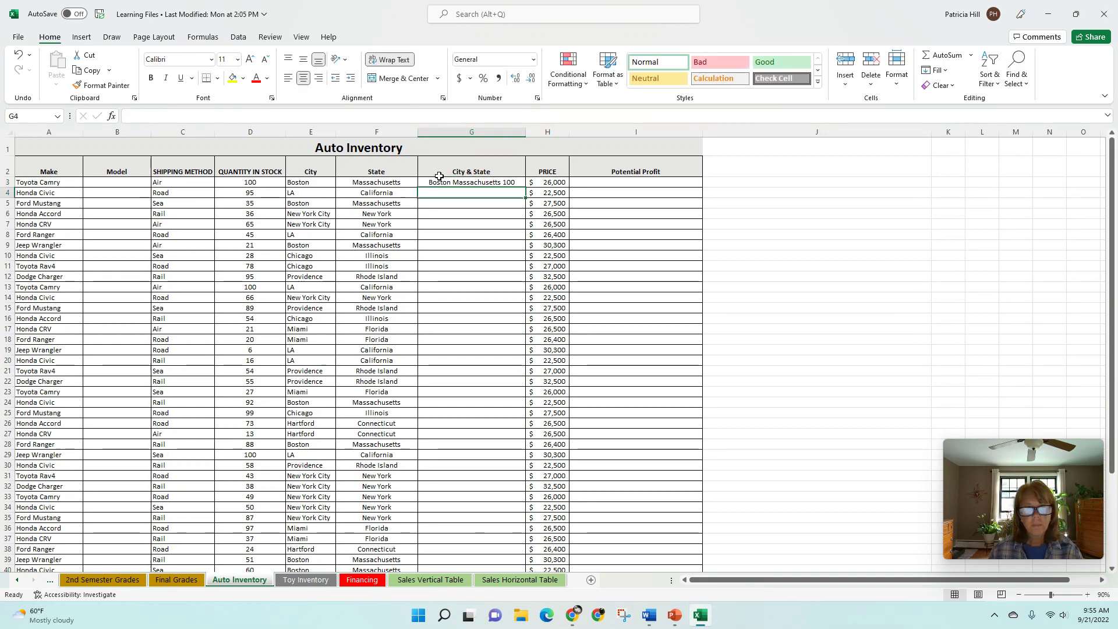
Step: Flash Fill the City & State column from G3 with each row's city, state and quantity
click(438, 182)
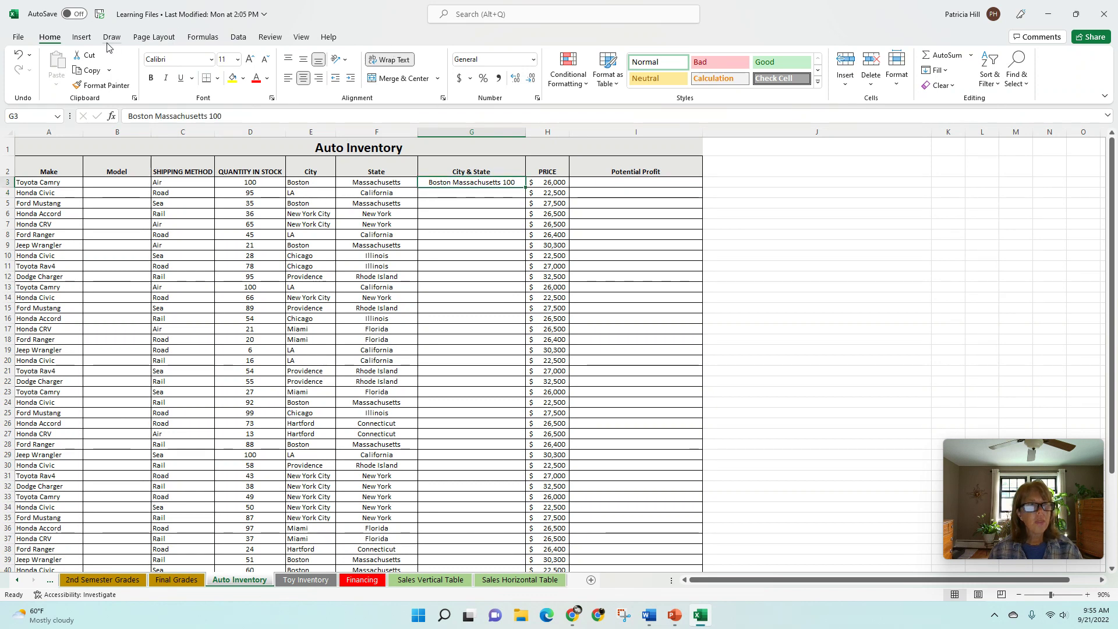
click(238, 36)
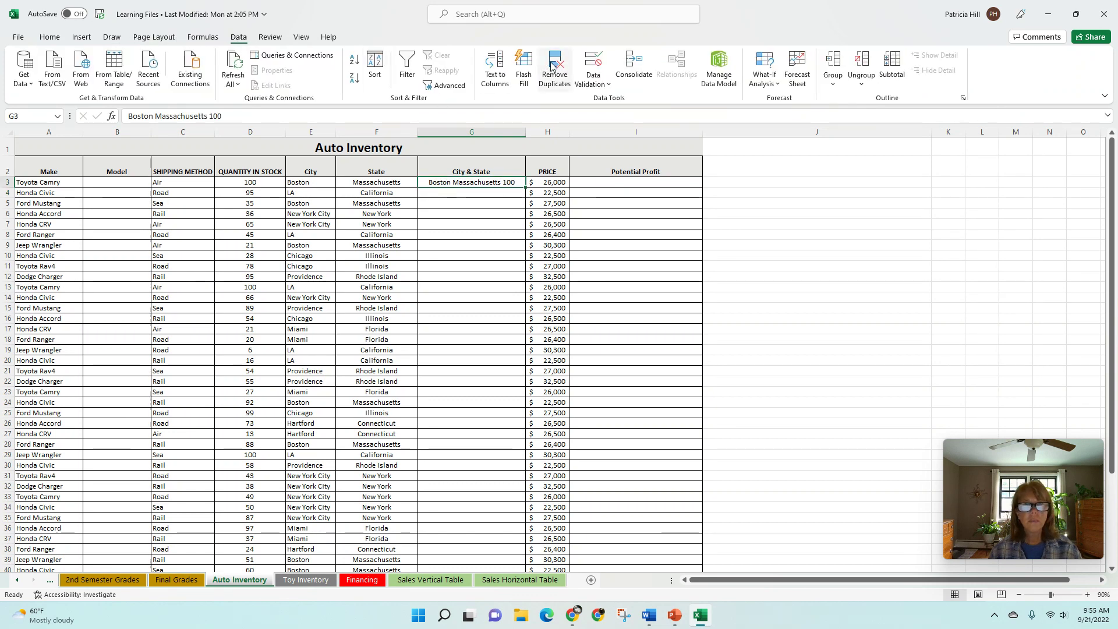
click(523, 68)
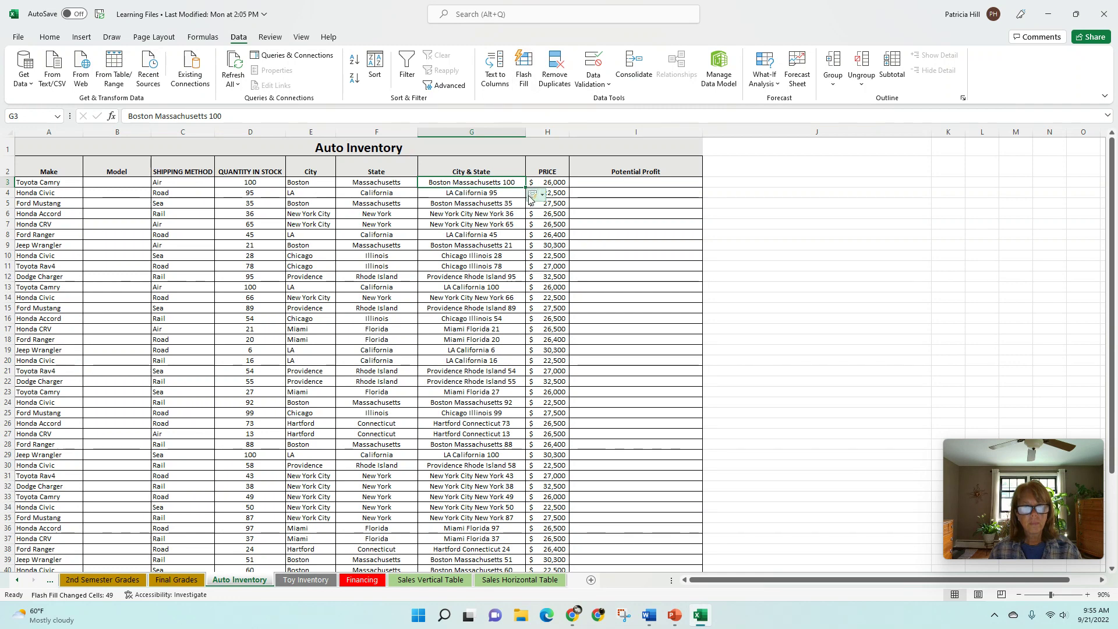